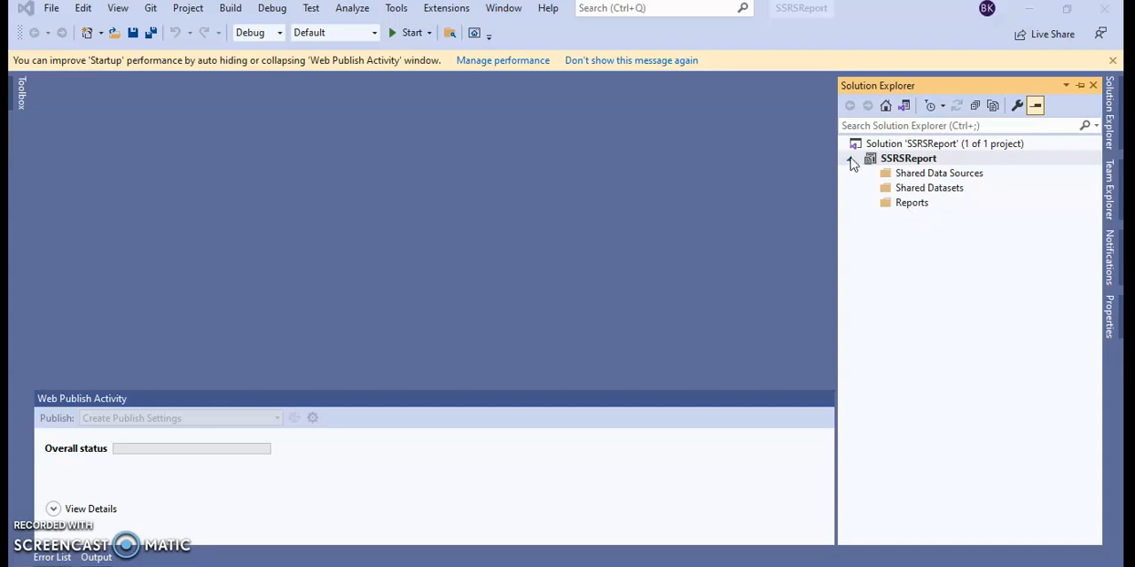
# Step: Add a new shared data source to the SSRSReport project and name it DataSource_Test
pyautogui.click(897, 161)
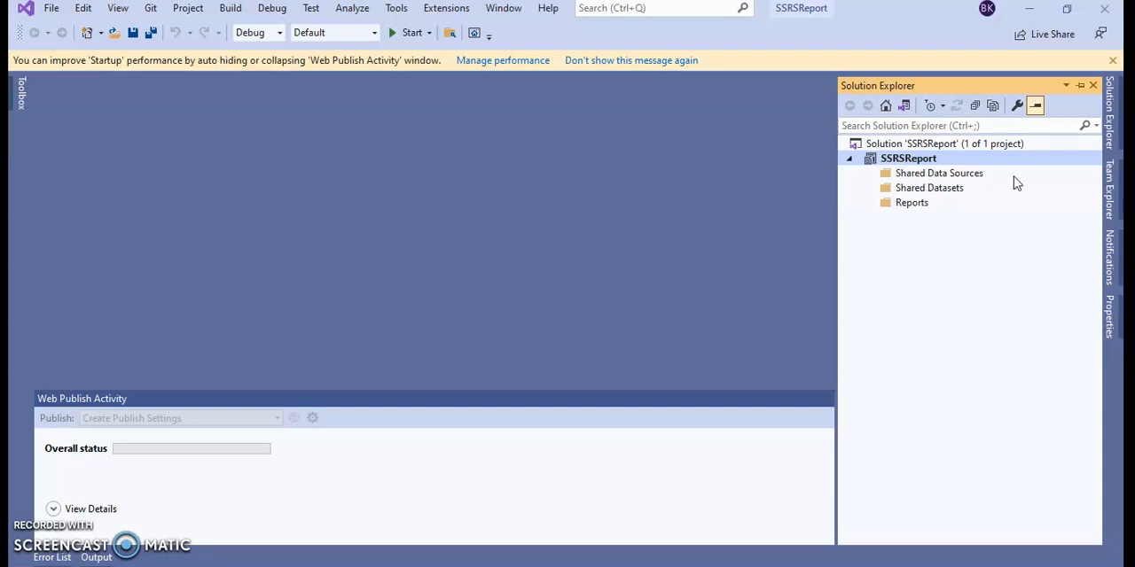
pyautogui.click(932, 177)
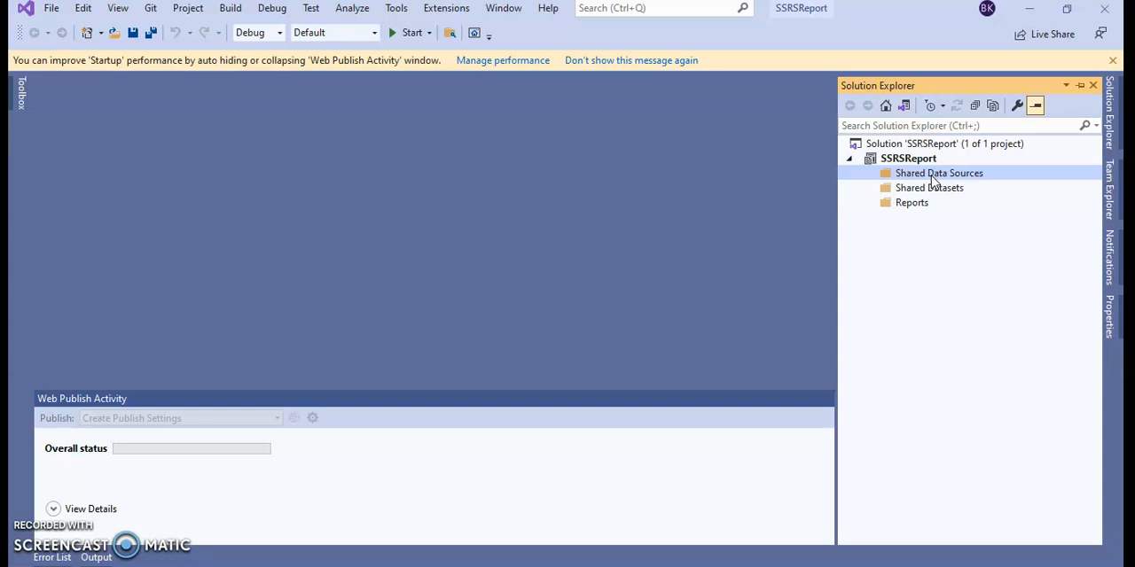
pyautogui.rightClick(933, 180)
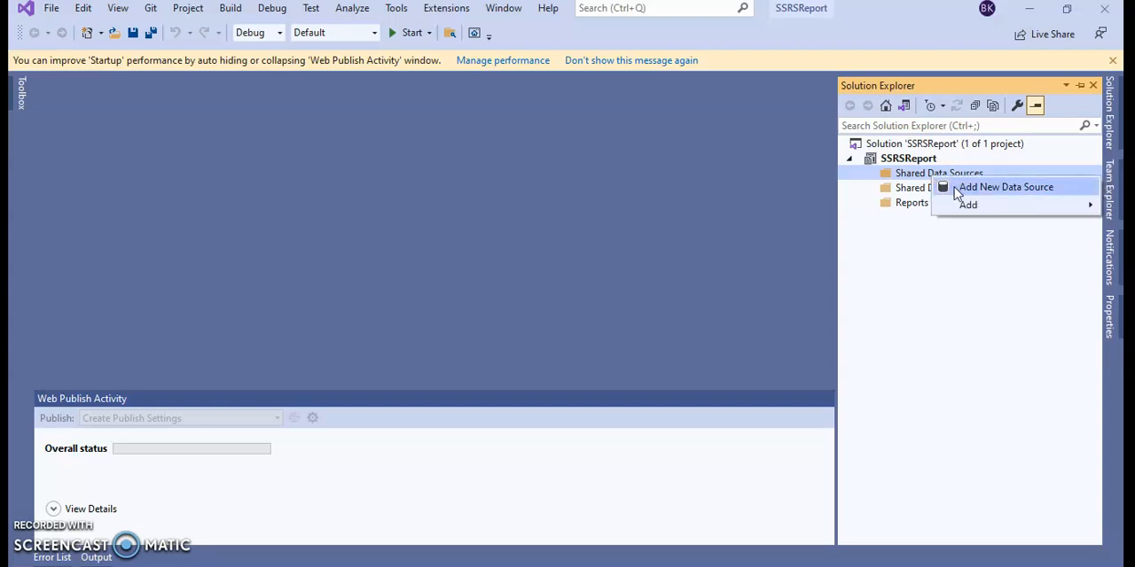
pyautogui.click(972, 190)
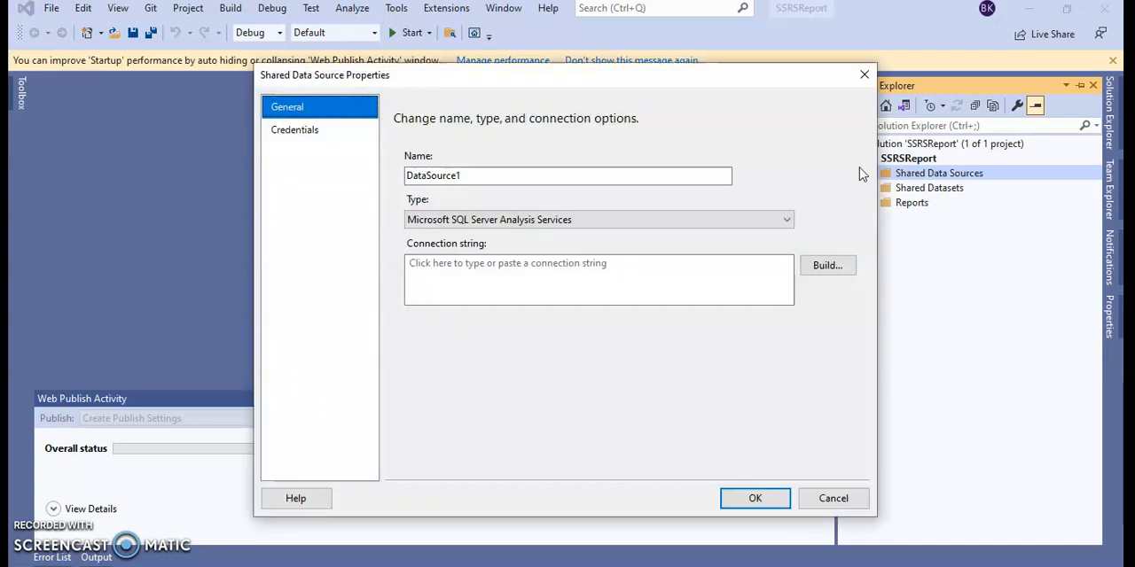
pyautogui.moveTo(547, 179); pyautogui.dragTo(344, 176)
pyautogui.click(462, 176)
pyautogui.press('BackSpace')
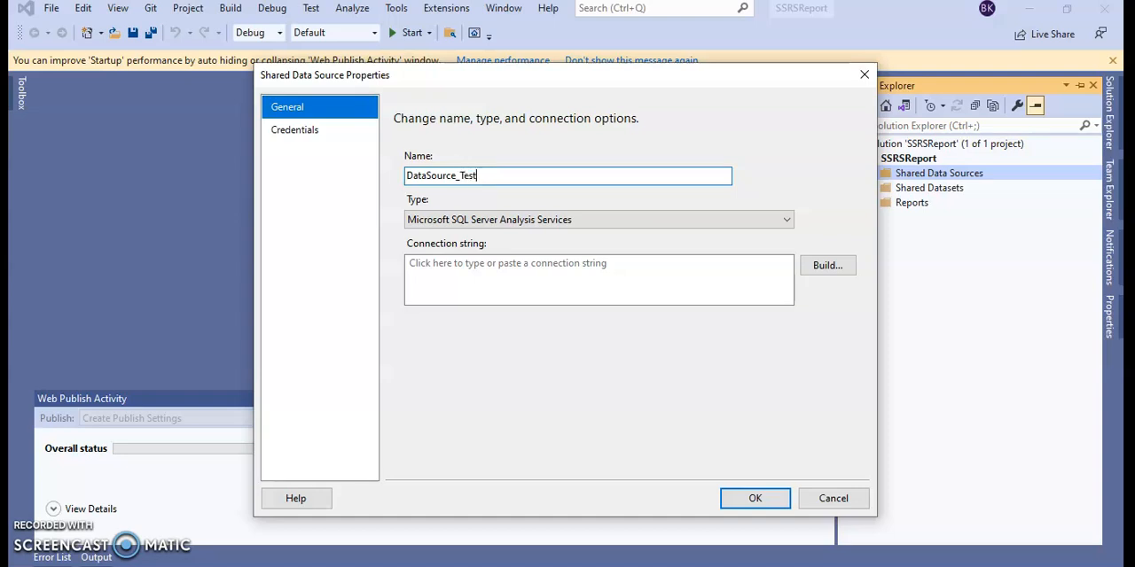
# Step: Set the data source type to Microsoft SQL Server and open the connection string builder
pyautogui.click(563, 220)
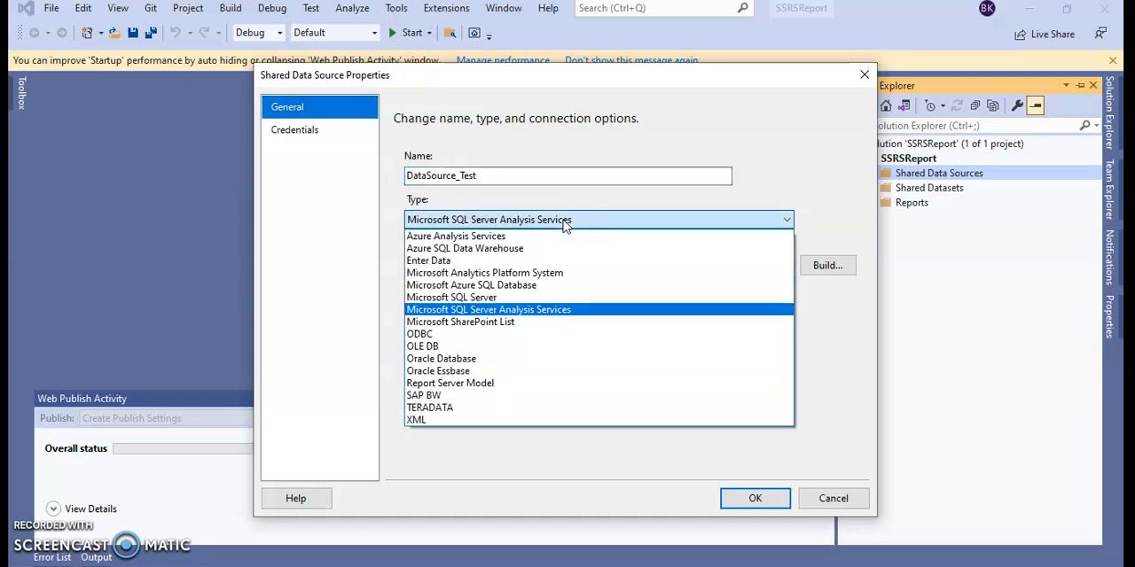
pyautogui.click(519, 300)
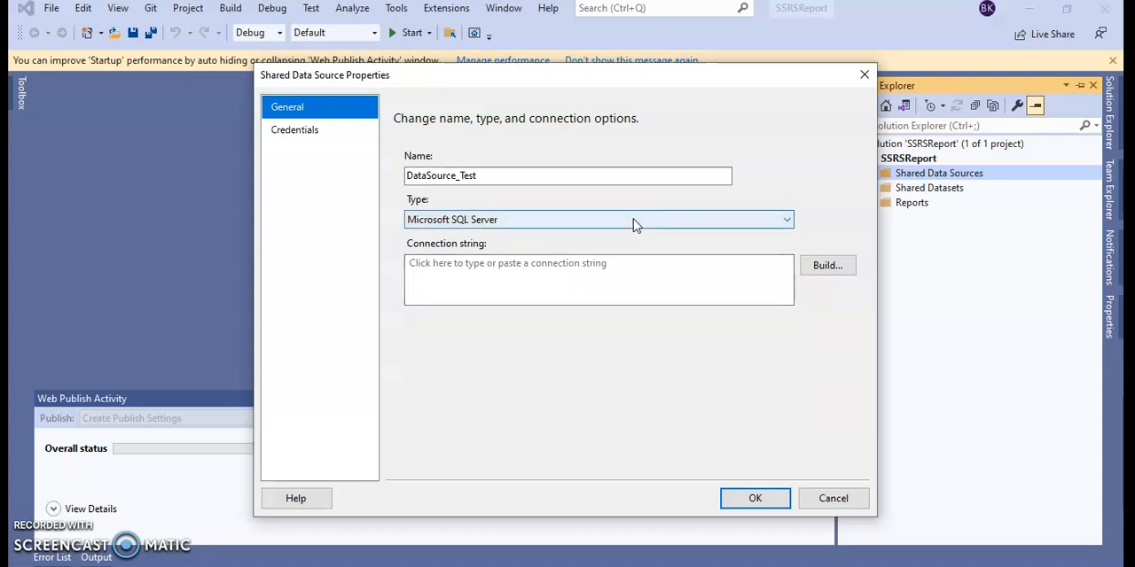
pyautogui.click(510, 271)
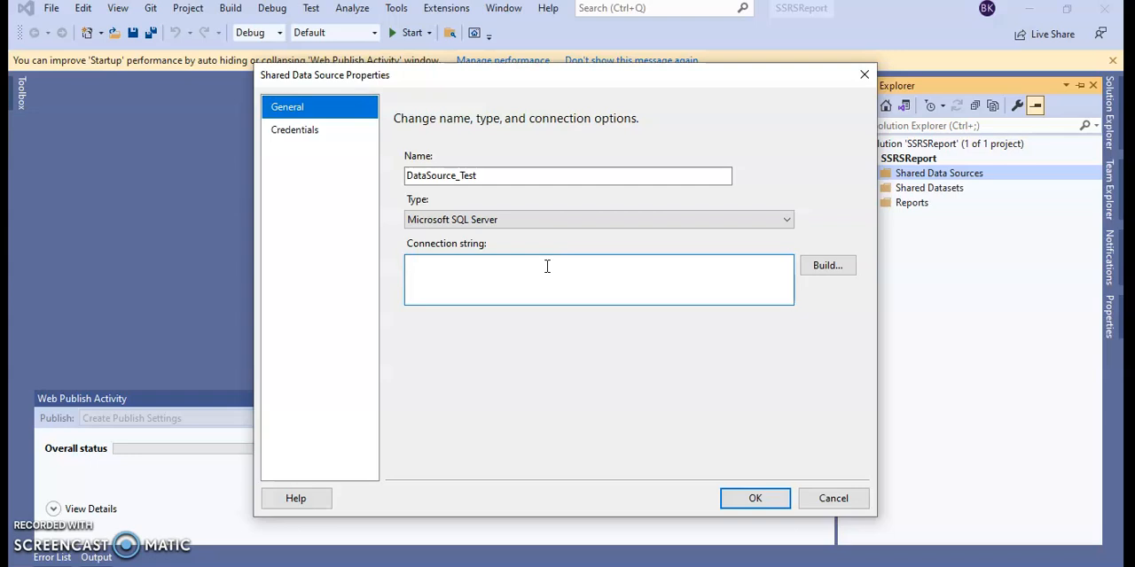
pyautogui.click(826, 271)
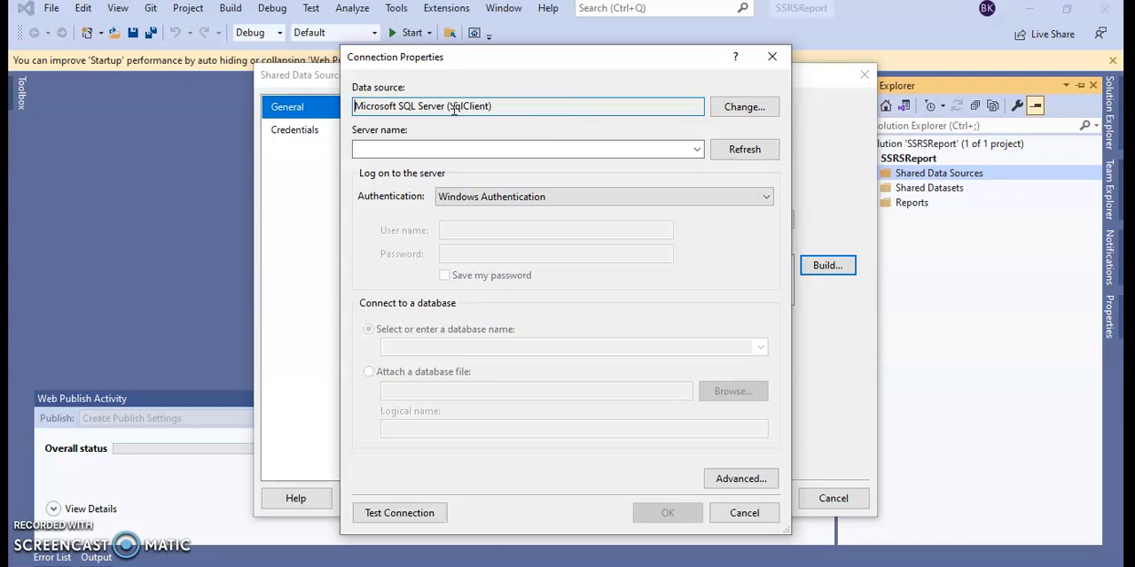
# Step: Copy the server name DESKTOP-K3K6OB9 from SQL Server Management Studio's connection dialog into the Visual Studio connection's server name
pyautogui.click(698, 149)
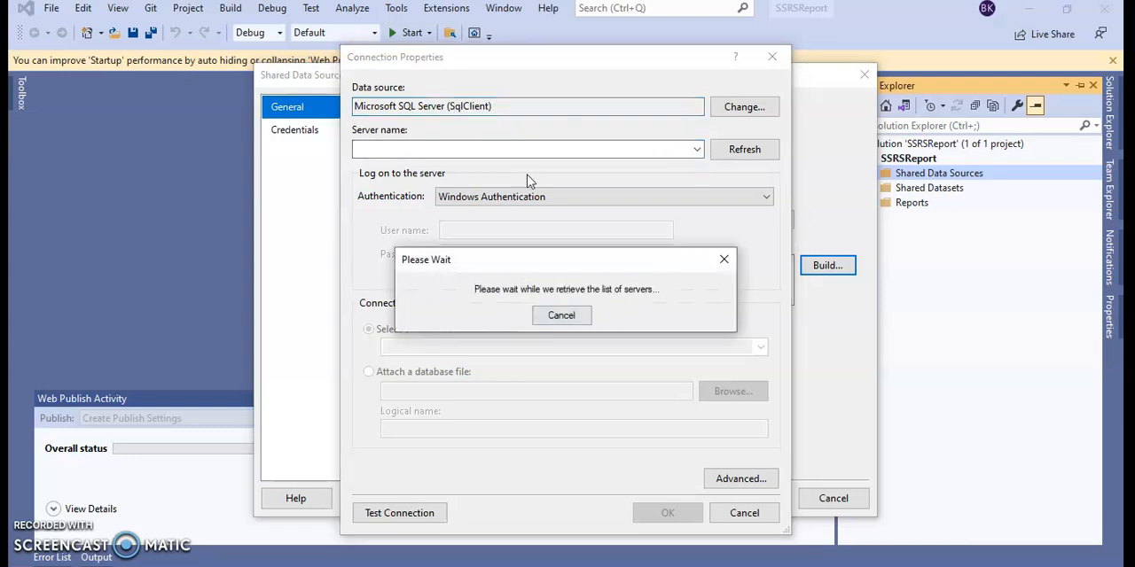
pyautogui.click(720, 263)
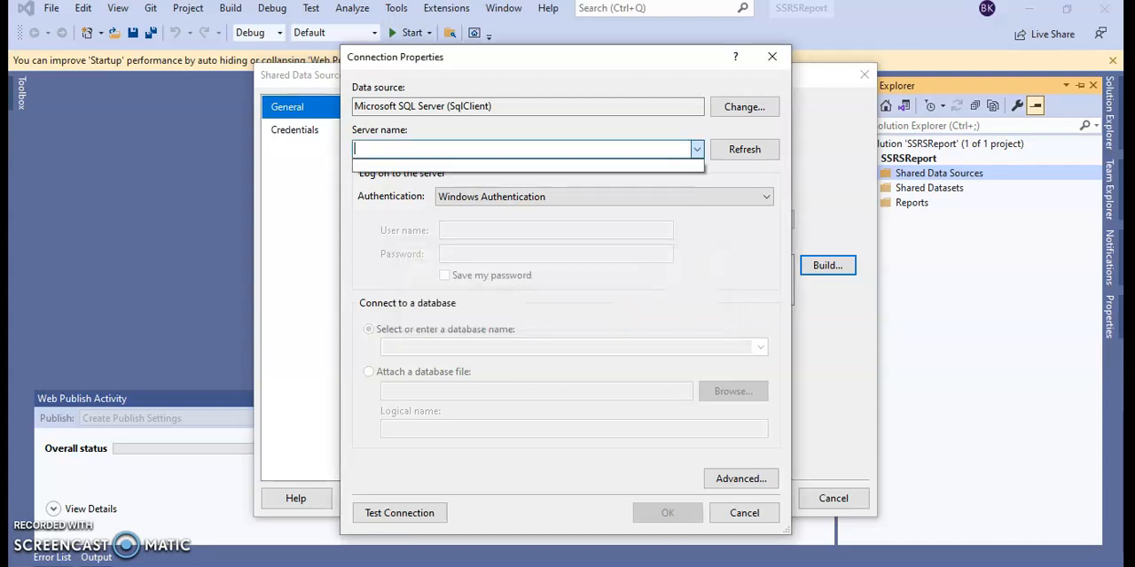
pyautogui.hotkey('alt', 'Tab')
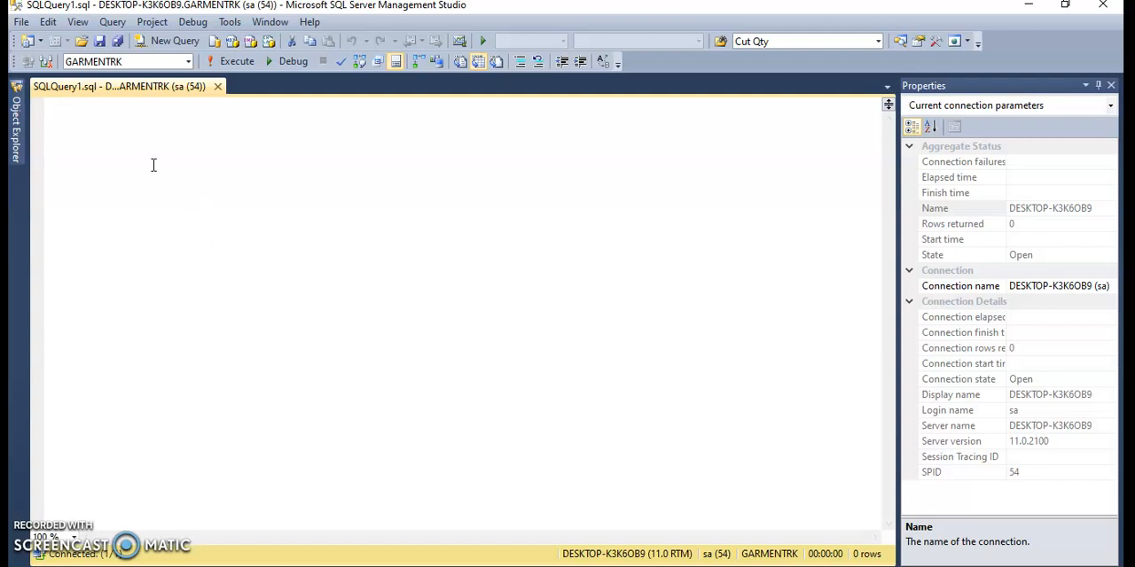
pyautogui.click(18, 122)
pyautogui.click(90, 105)
pyautogui.click(627, 206)
pyautogui.moveTo(627, 205); pyautogui.dragTo(520, 202)
pyautogui.hotkey('ctrl', 'c')
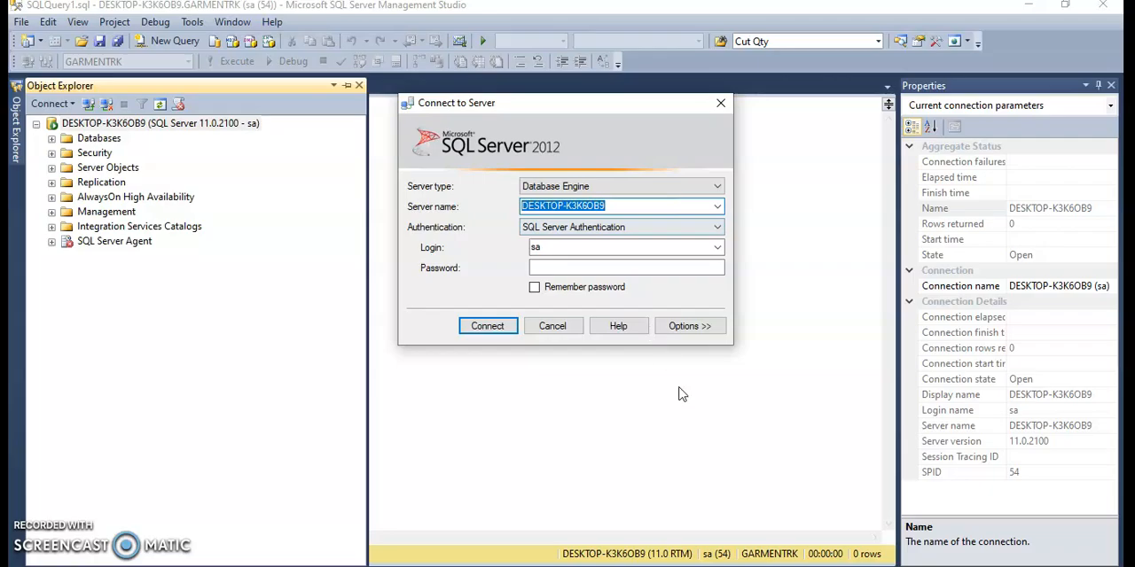
pyautogui.hotkey('alt', 'Tab')
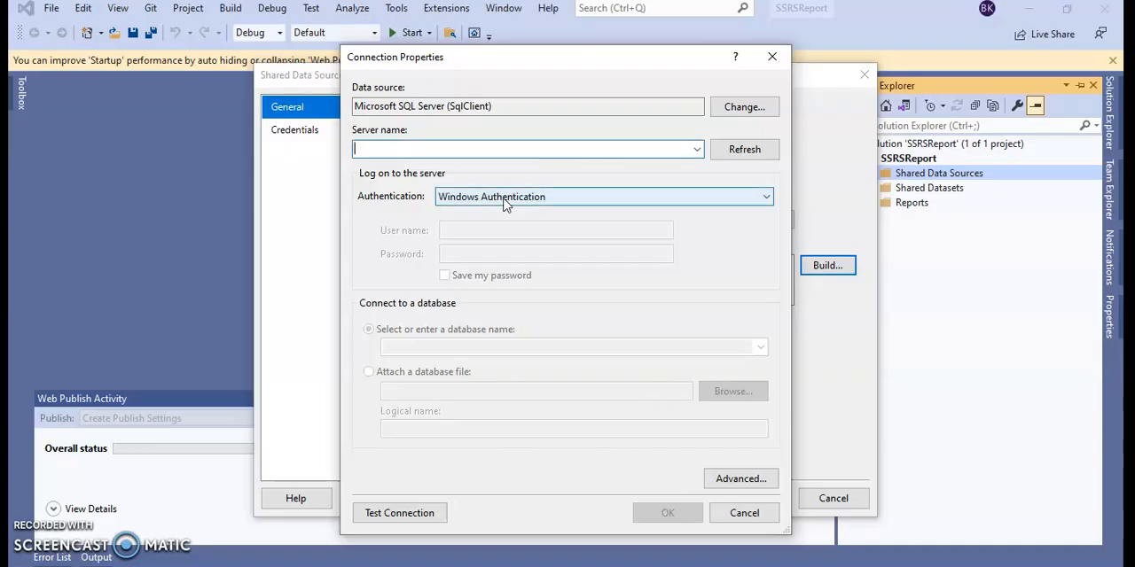
pyautogui.hotkey('ctrl', 'v')
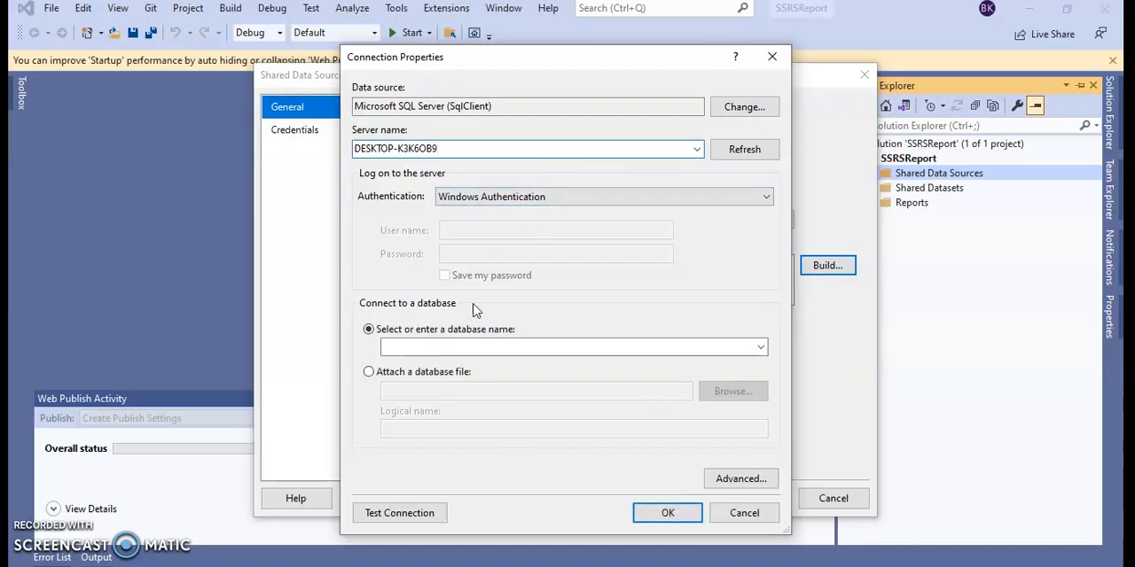
# Step: Set the connection to SQL Server Authentication with user name sa and enter the account password
pyautogui.click(488, 199)
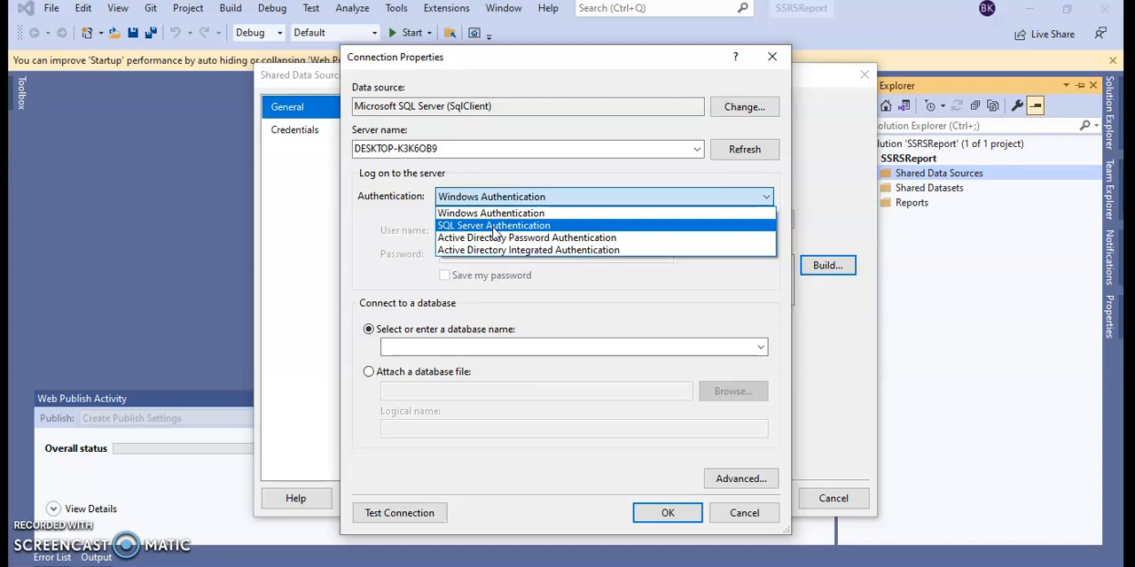
pyautogui.click(494, 226)
pyautogui.write('sa')
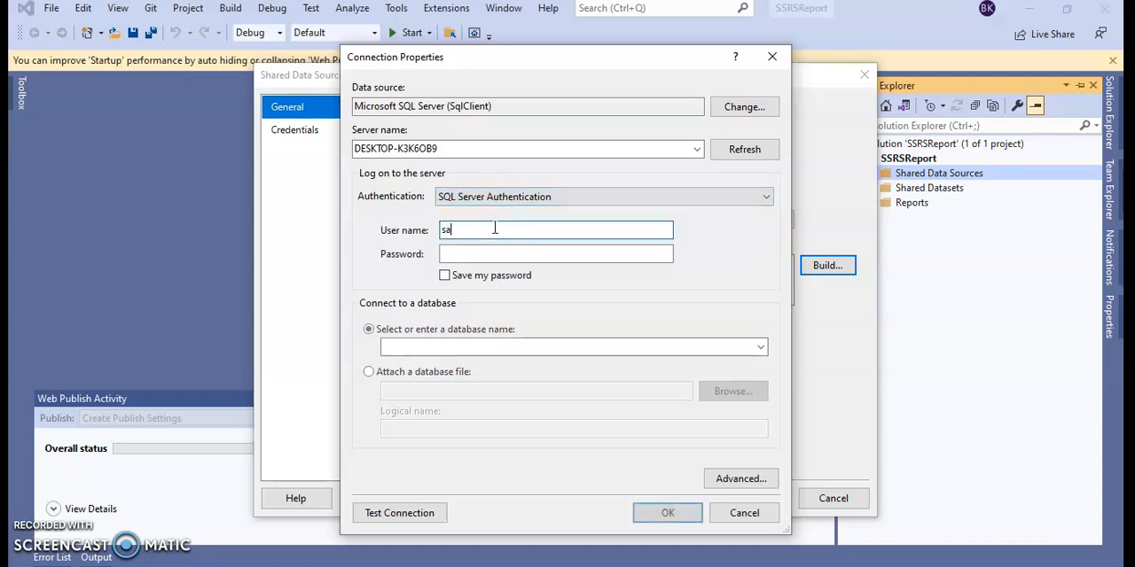
pyautogui.press('Tab')
pyautogui.write('****')
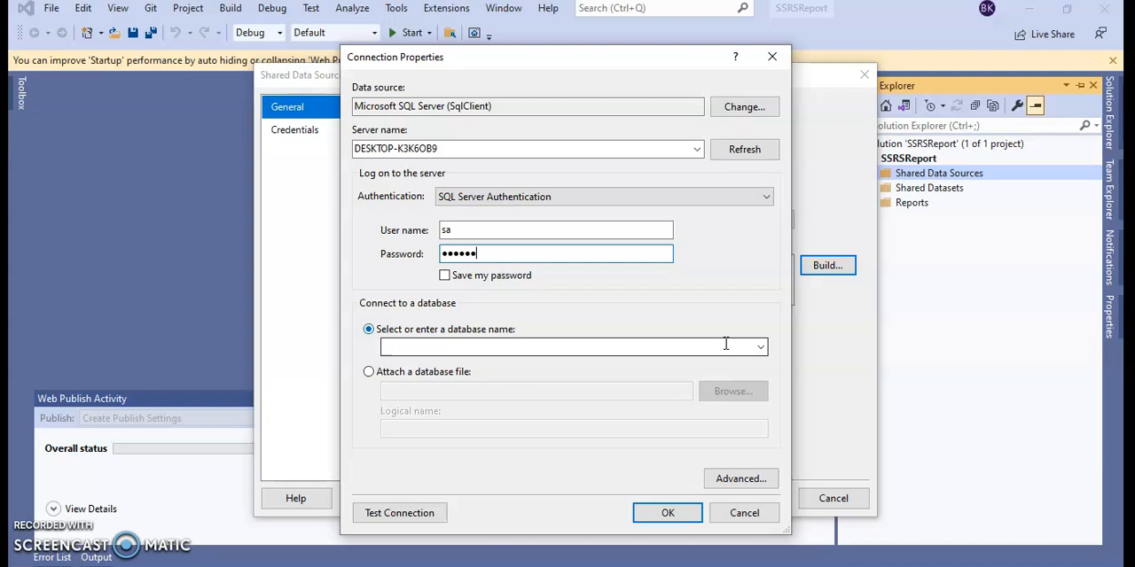
# Step: Select the GARMENTRK database, test the connection, and accept the connection properties
pyautogui.click(759, 348)
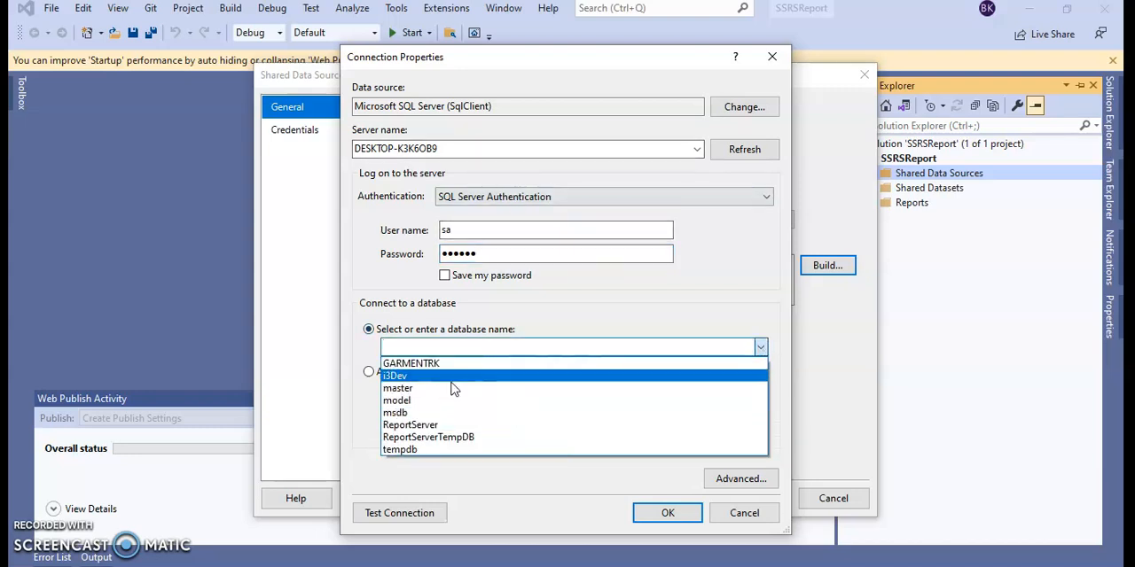
pyautogui.click(425, 364)
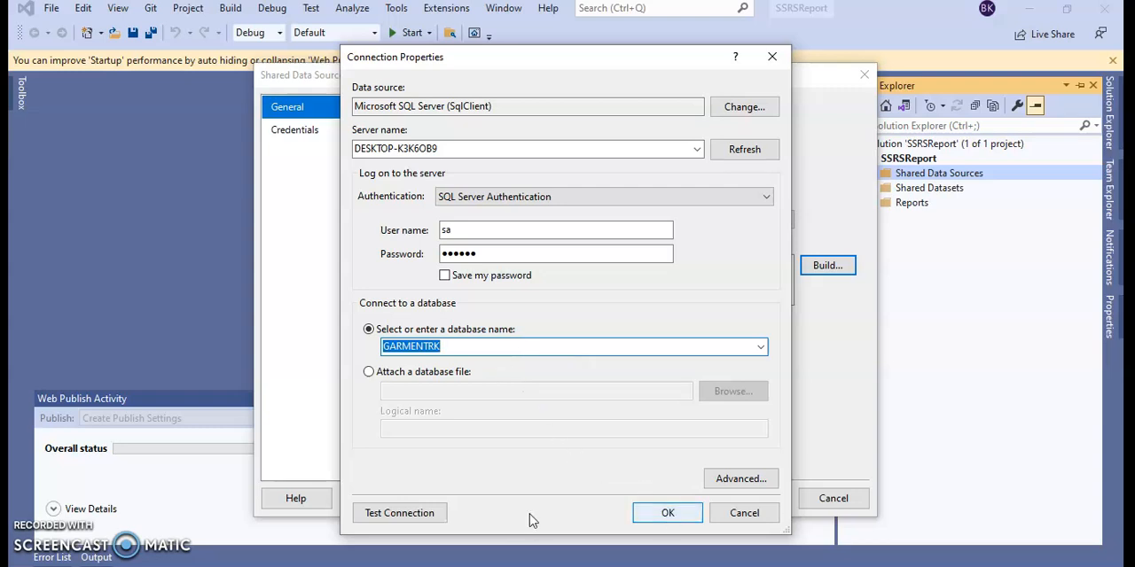
pyautogui.click(429, 521)
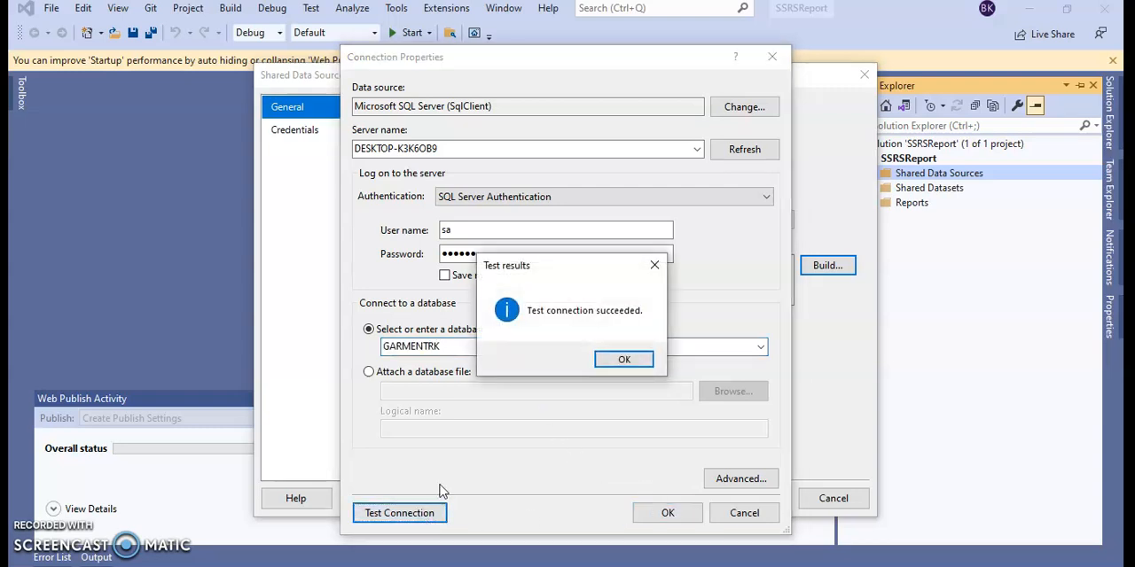
pyautogui.click(629, 358)
pyautogui.click(667, 514)
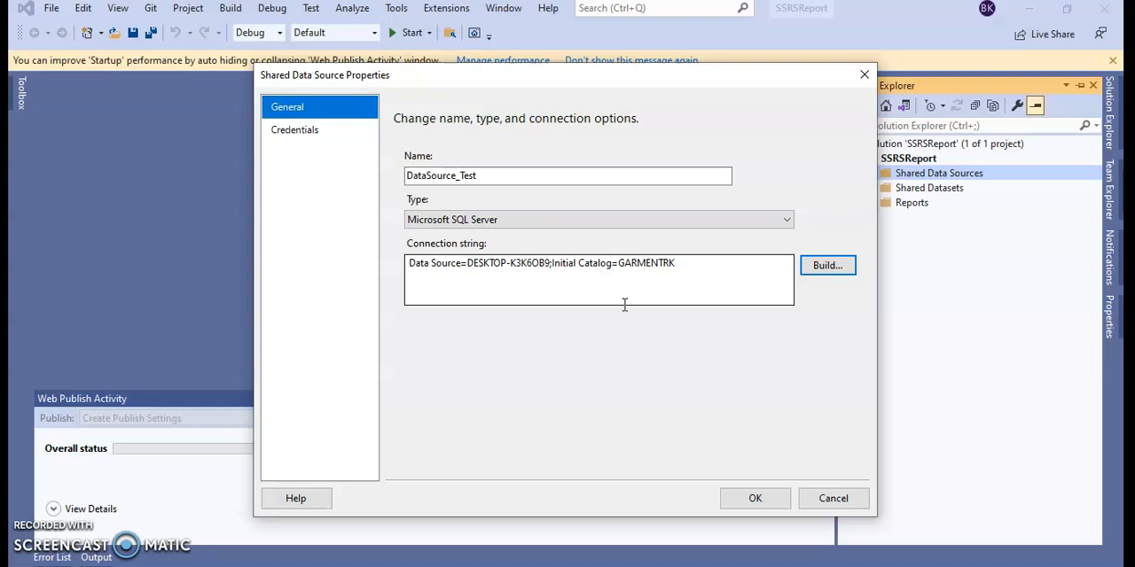
# Step: Review the data source's credential options, save the data source, and expand the Shared Data Sources folder
pyautogui.click(346, 134)
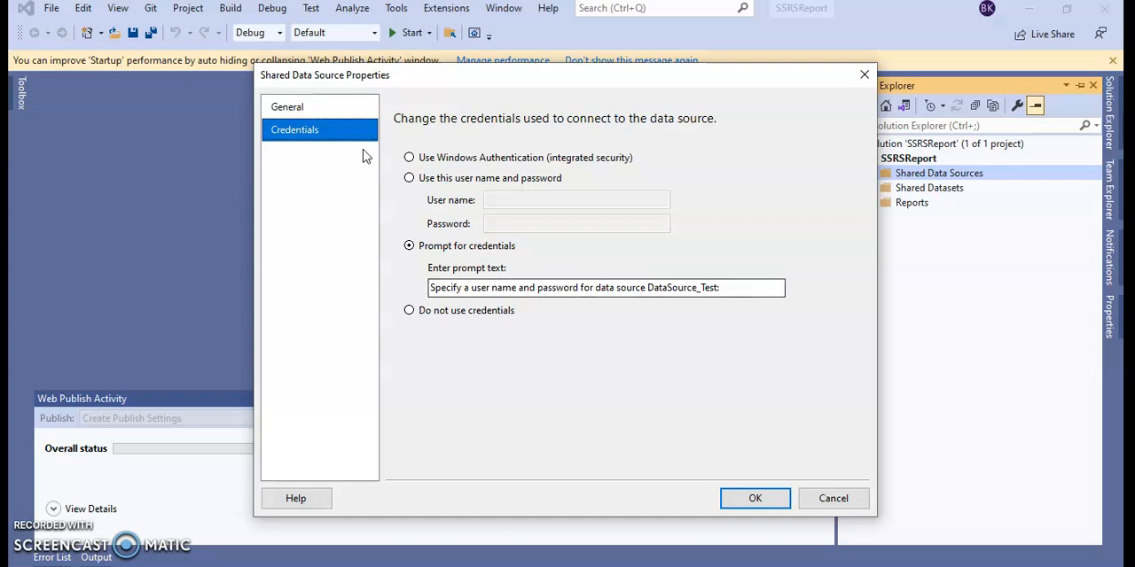
pyautogui.click(342, 108)
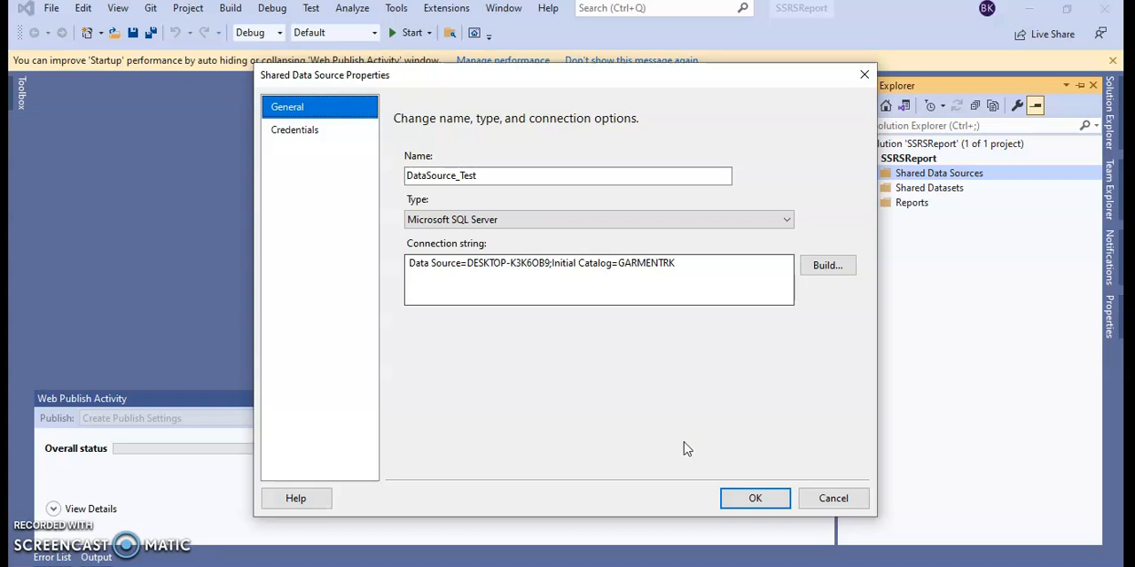
pyautogui.click(745, 498)
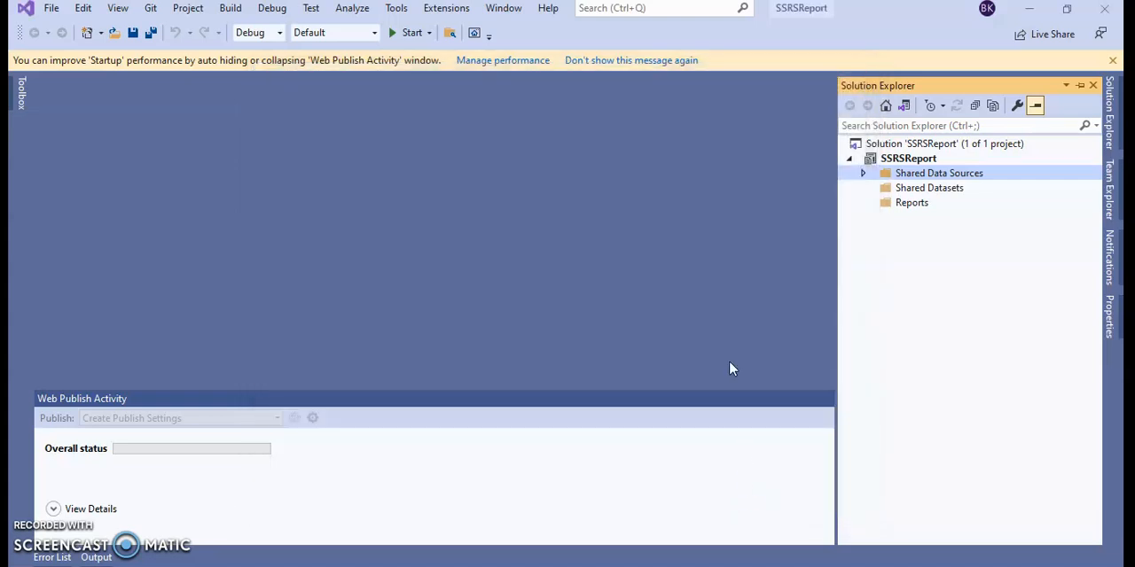
pyautogui.click(863, 174)
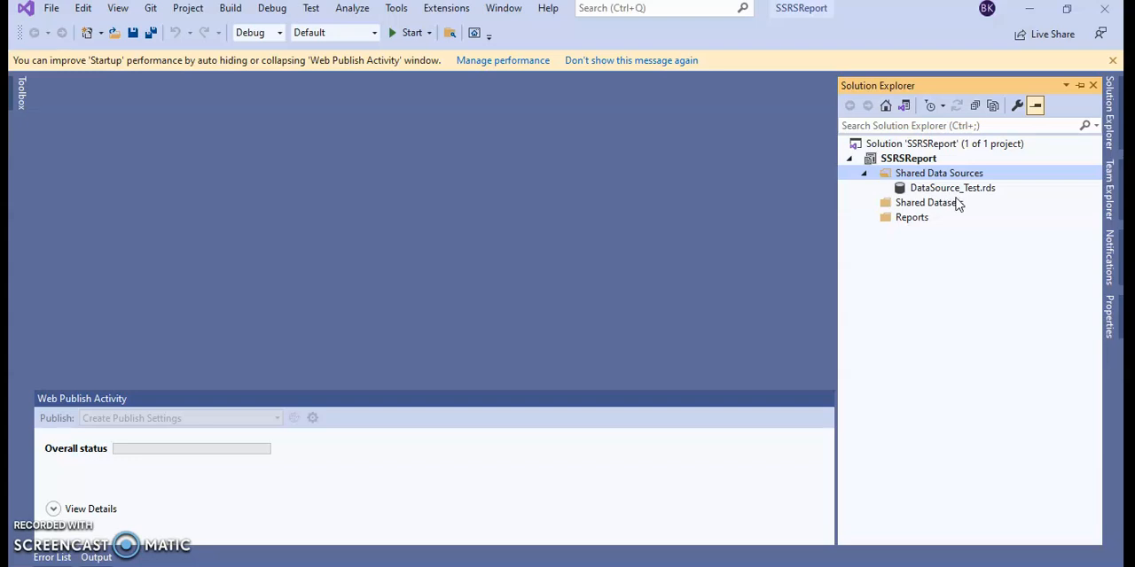
# Step: Start a new shared dataset based on DataSource_Test with a text query, ready for entering the query
pyautogui.click(925, 204)
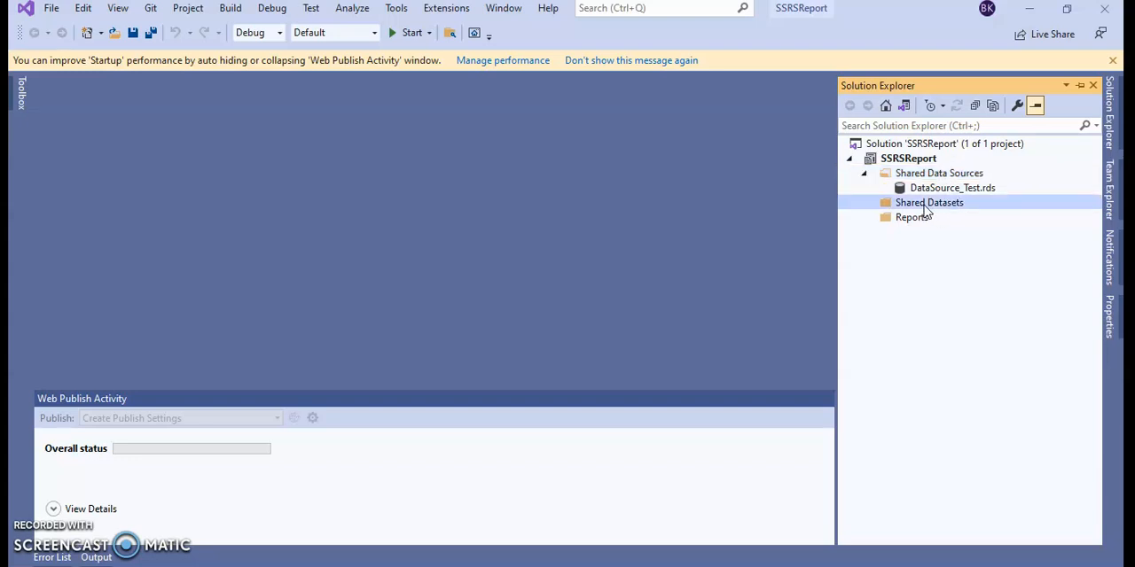
pyautogui.rightClick(925, 209)
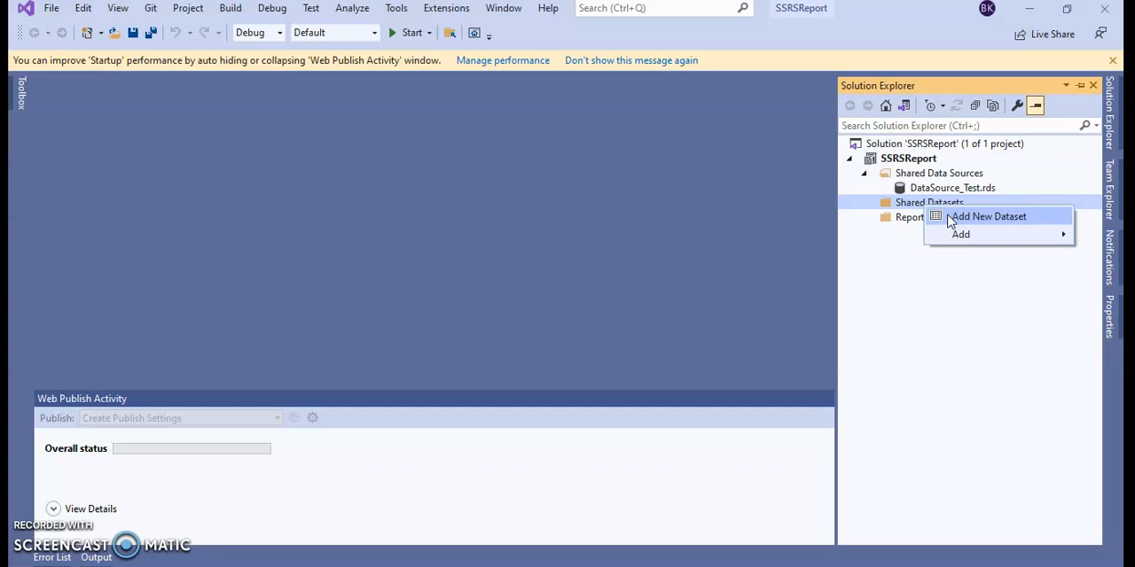
pyautogui.click(948, 220)
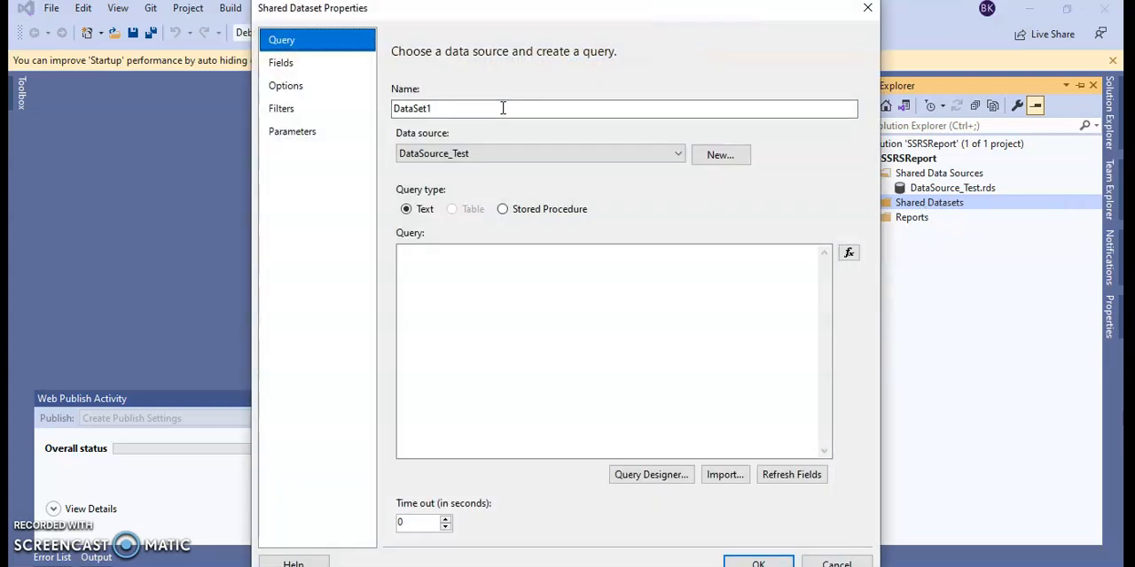
pyautogui.click(503, 107)
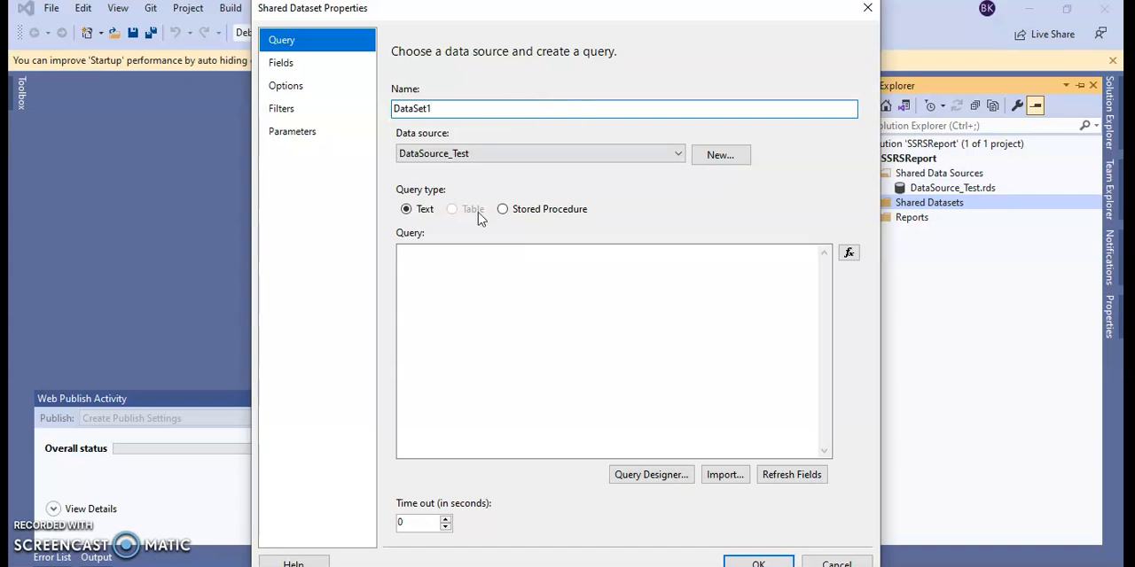
pyautogui.click(459, 261)
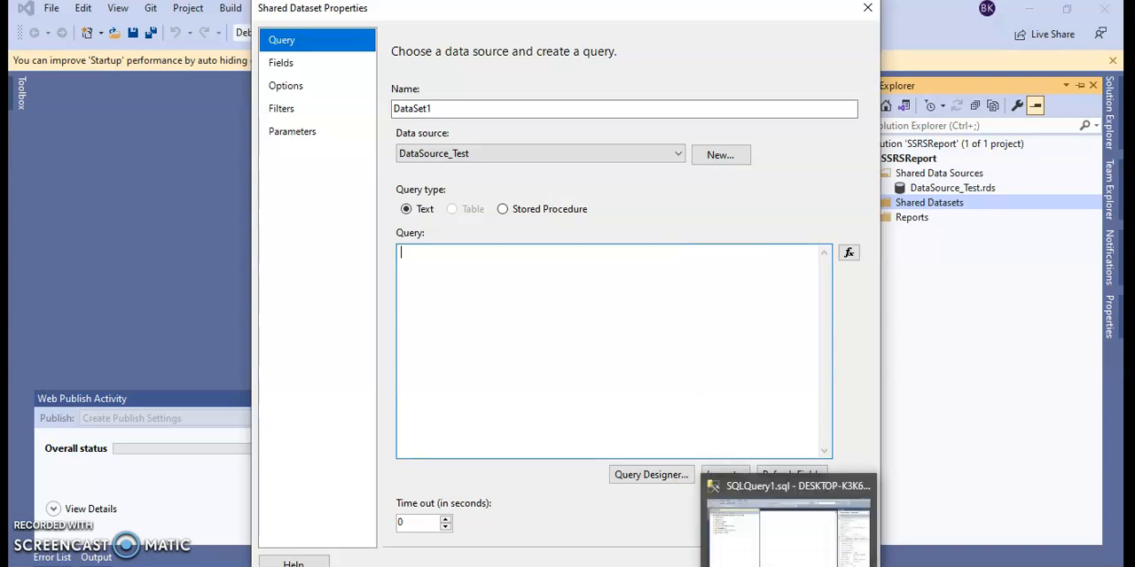
# Step: Switch to the open query window in SQL Server Management Studio and dismiss the server connection dialog
pyautogui.click(783, 550)
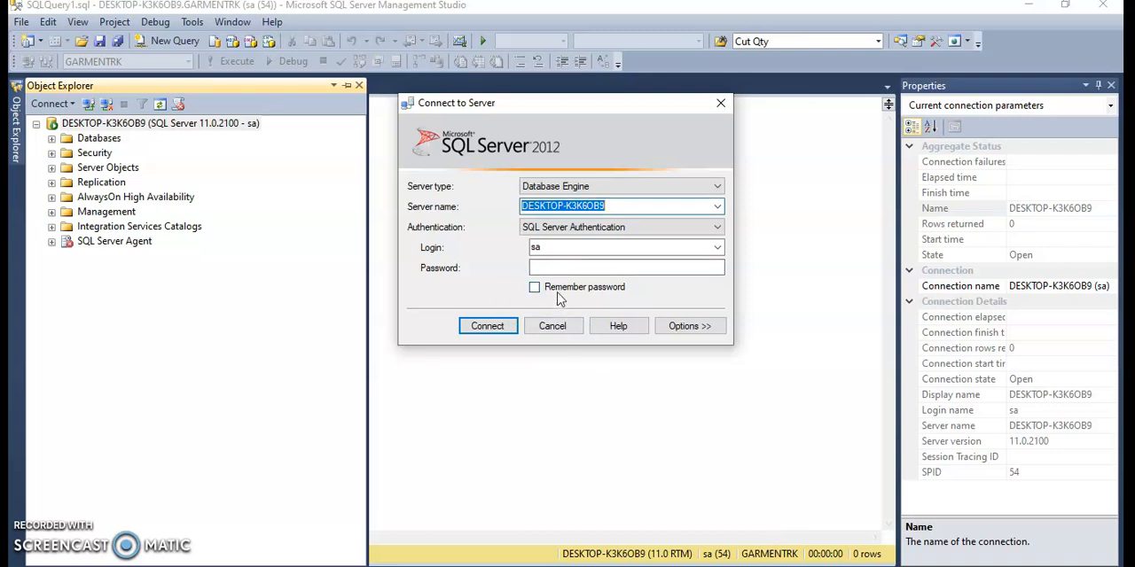
pyautogui.click(721, 102)
pyautogui.click(523, 197)
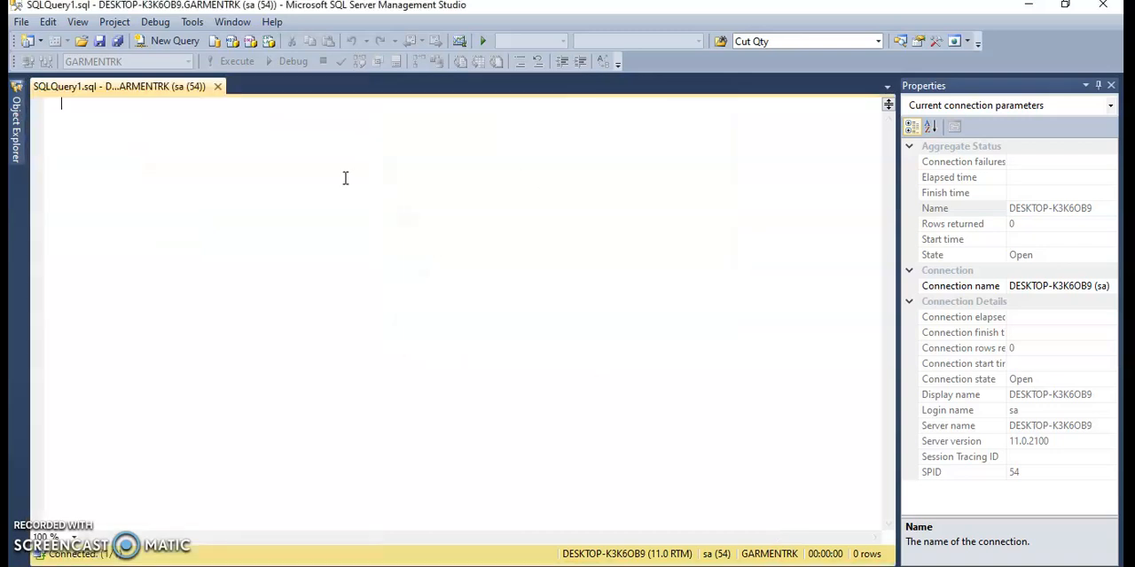
# Step: Write the query line select 'Name A' as Name , 'Department A ' Department
pyautogui.write('select')
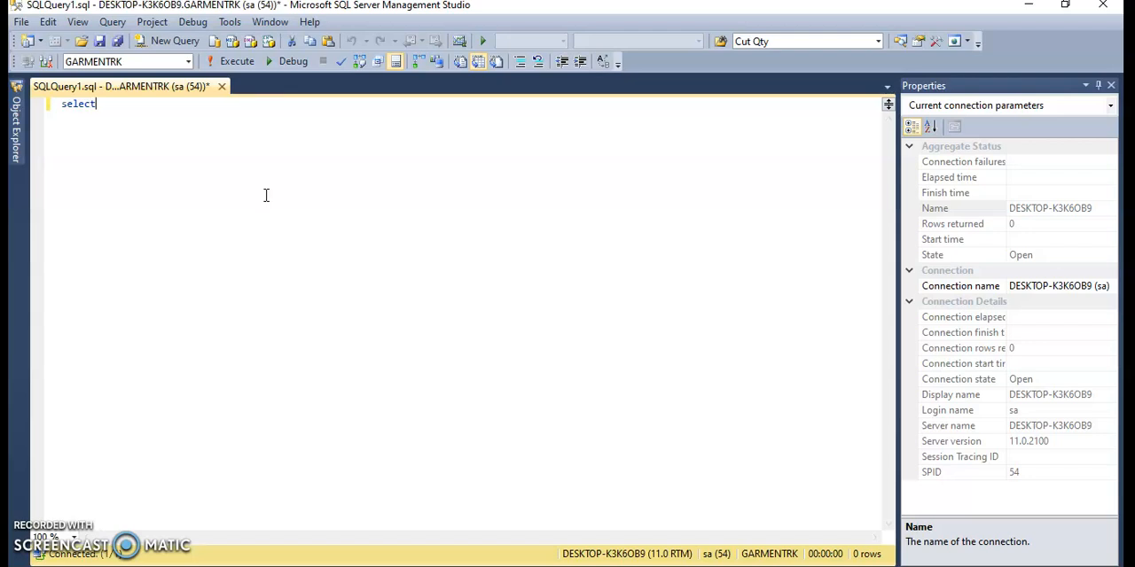
pyautogui.write(" 'Nam")
pyautogui.write("e A' as Name ")
pyautogui.write(", ''")
pyautogui.write('Depart A')
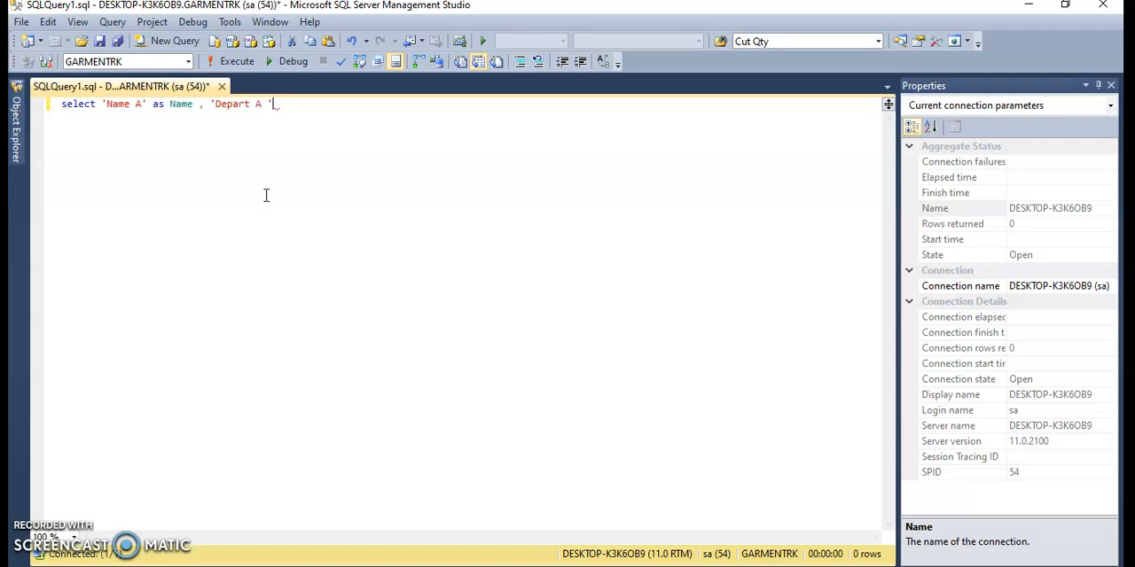
pyautogui.write('ment')
pyautogui.write(' Department')
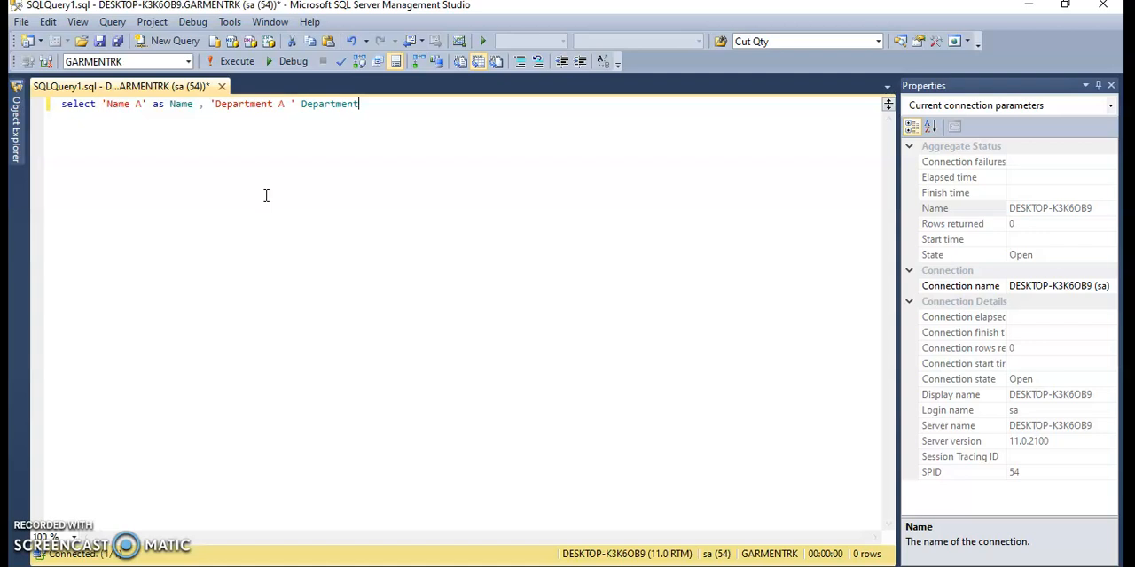
# Step: Add a union all line below the select statement and start a new line after it
pyautogui.hotkey('ctrl', 'a')
pyautogui.click(266, 196)
pyautogui.press('Return')
pyautogui.write('uniam')
pyautogui.press('BackSpace')
pyautogui.write('on all')
pyautogui.press('Return')
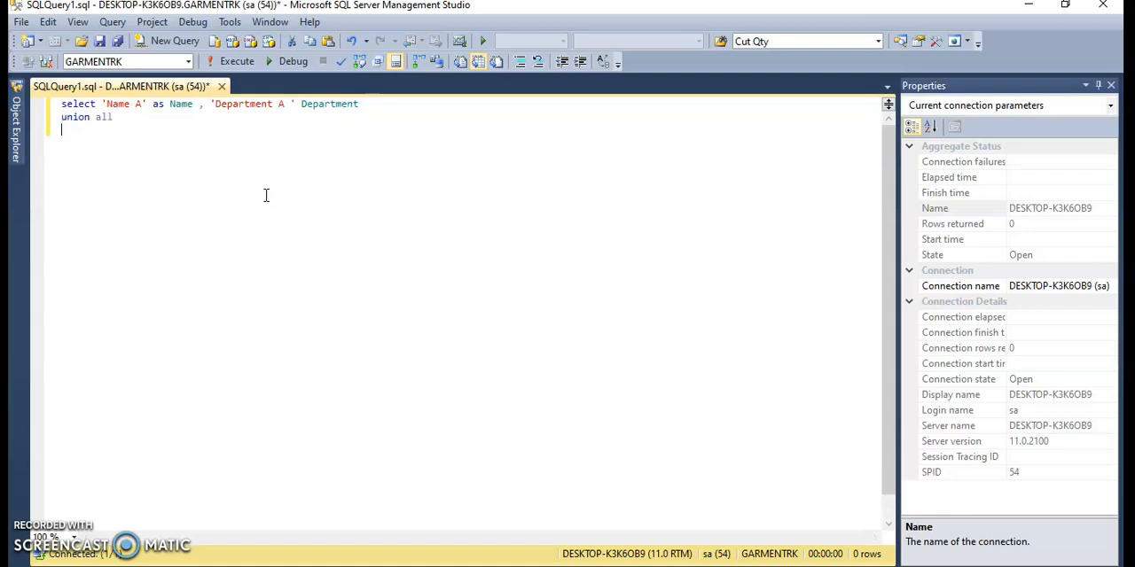
# Step: Copy the first select statement onto the line below union all
pyautogui.write('DESKTOP-K3K6OB9')
pyautogui.hotkey('ctrl', 'z')
pyautogui.moveTo(359, 104); pyautogui.dragTo(60, 104)
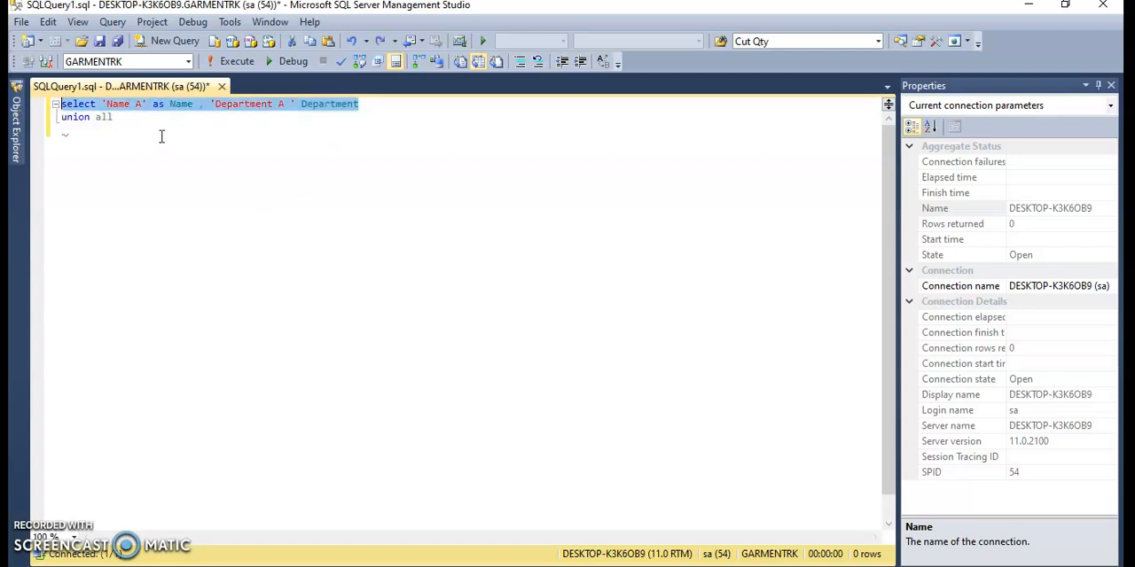
pyautogui.hotkey('ctrl', 'c')
pyautogui.click(178, 143)
pyautogui.hotkey('ctrl', 'v')
pyautogui.press('Return')
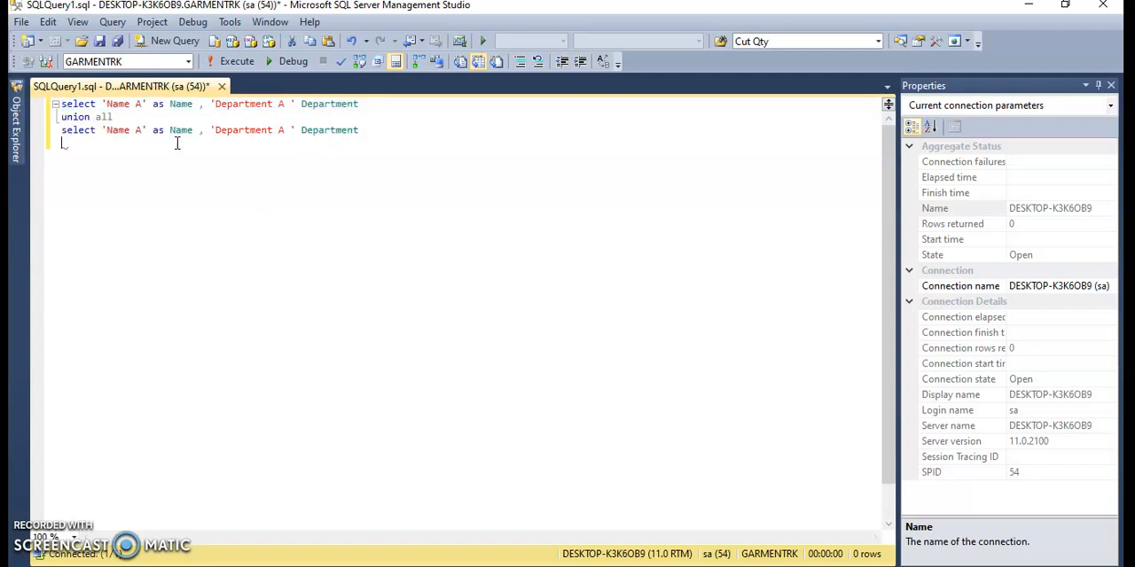
# Step: Append two more copies of the select statement, each preceded by a union all line
pyautogui.write('union all')
pyautogui.press('Return')
pyautogui.hotkey('ctrl', 'v')
pyautogui.press('Return')
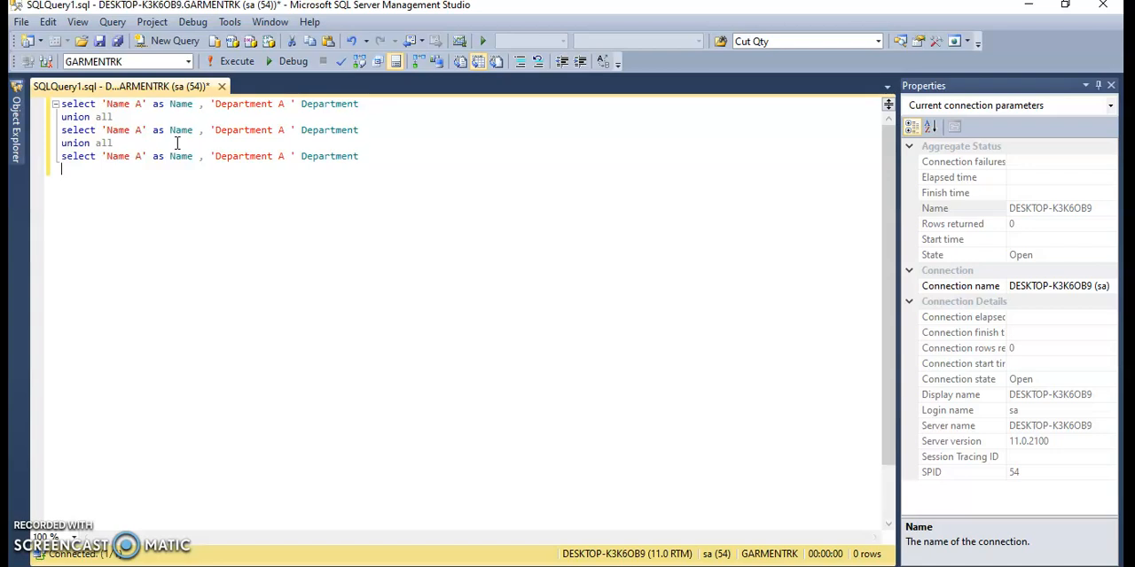
pyautogui.write('union all')
pyautogui.press('Return')
pyautogui.hotkey('ctrl', 'v')
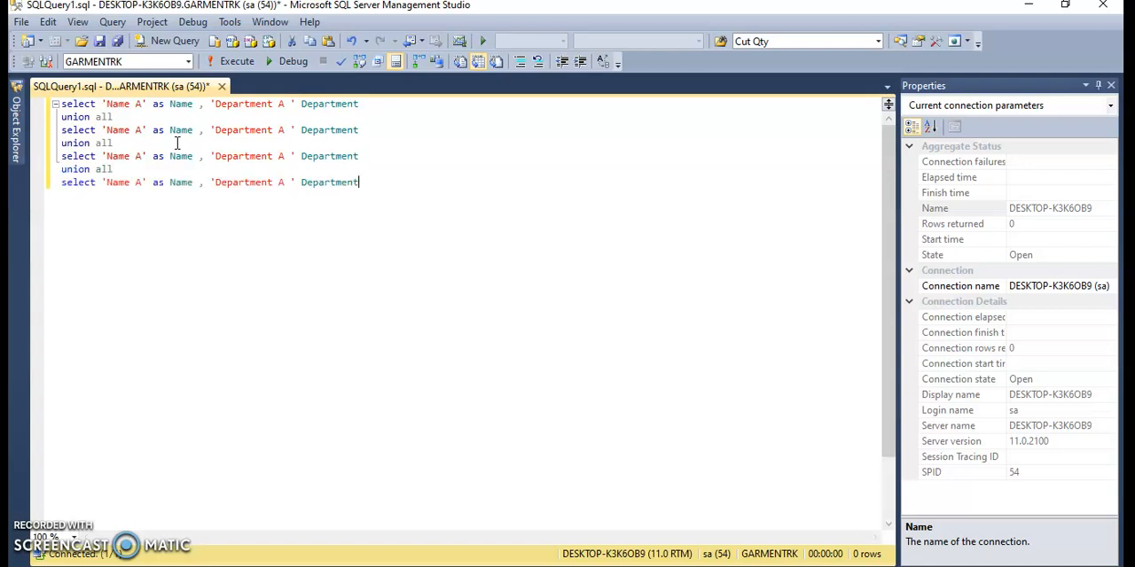
# Step: Change the names in the second to fourth select statements to Name B, Name C and Name D, and the last two departments to Department B
pyautogui.click(142, 129)
pyautogui.press('BackSpace')
pyautogui.write('B')
pyautogui.click(142, 156)
pyautogui.press('BackSpace')
pyautogui.write('C')
pyautogui.write('DB')
# Step: Run the query and check the values returned in the Name and Department columns
pyautogui.press('F5')
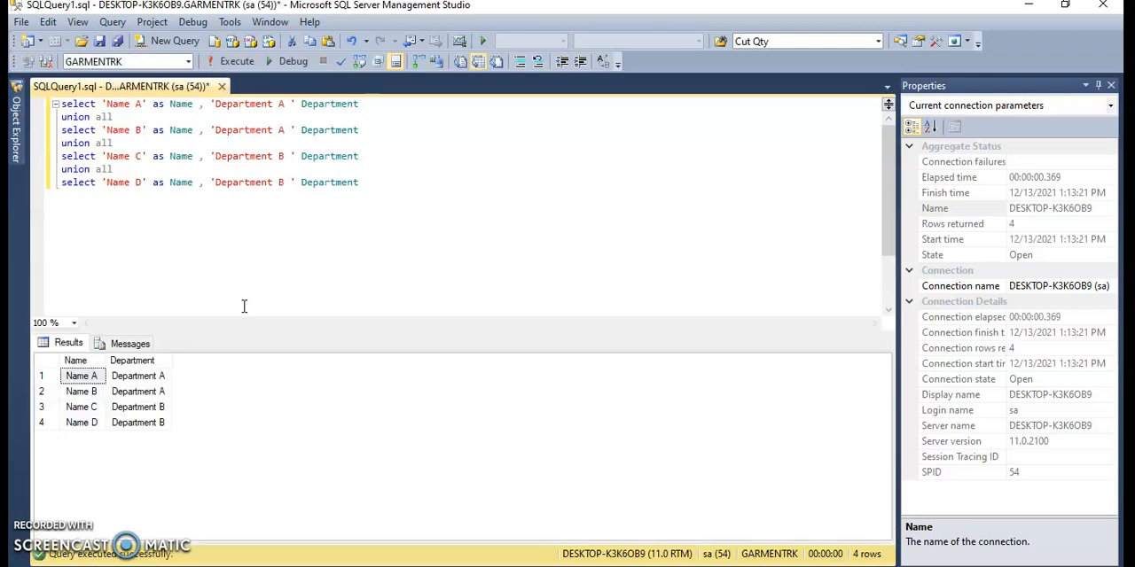
pyautogui.click(96, 396)
pyautogui.moveTo(98, 401); pyautogui.dragTo(98, 426)
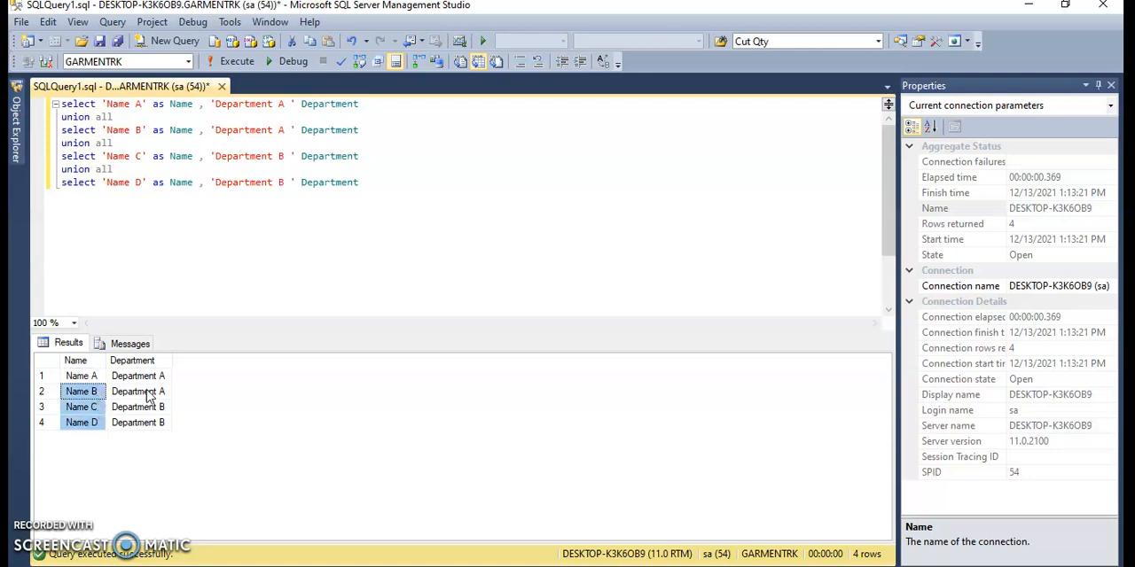
pyautogui.moveTo(149, 395); pyautogui.dragTo(157, 431)
# Step: Copy the whole union query and paste it as the query of the shared dataset in Visual Studio
pyautogui.moveTo(491, 195); pyautogui.dragTo(60, 104)
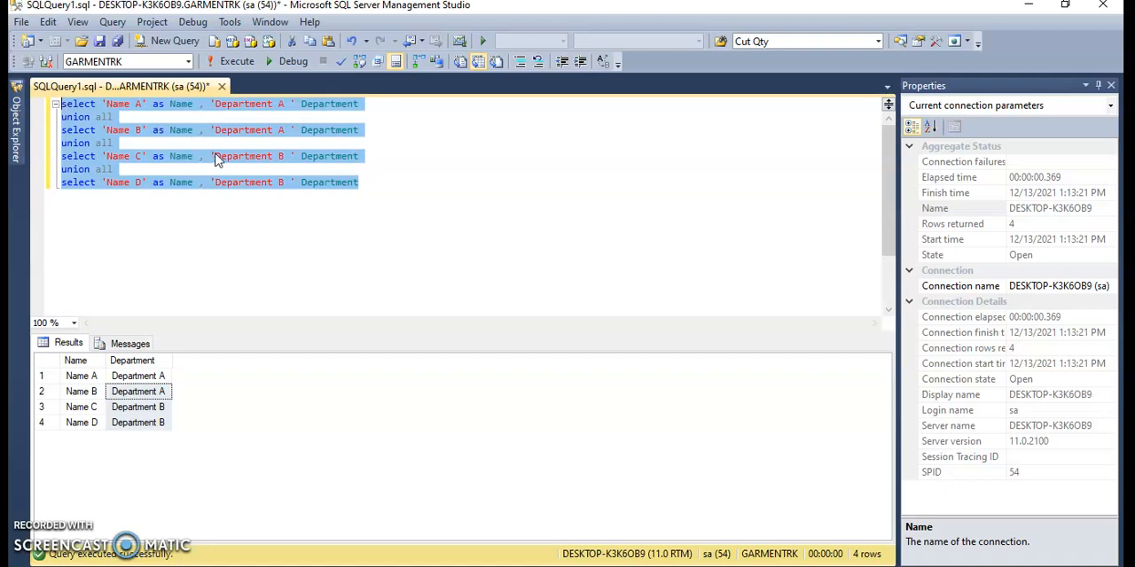
pyautogui.hotkey('alt', 'Tab')
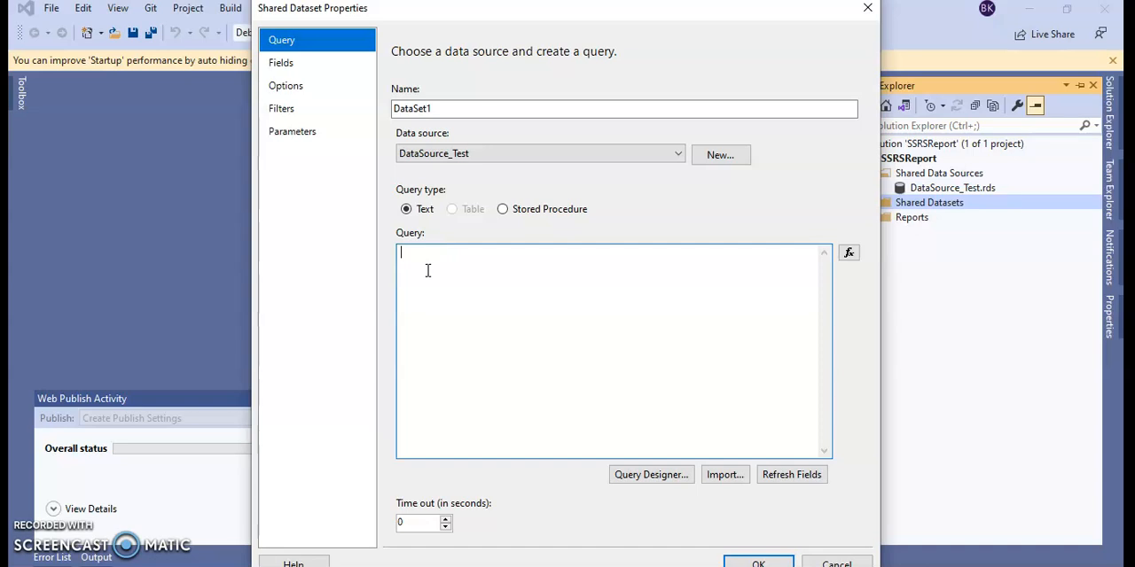
pyautogui.hotkey('ctrl', 'v')
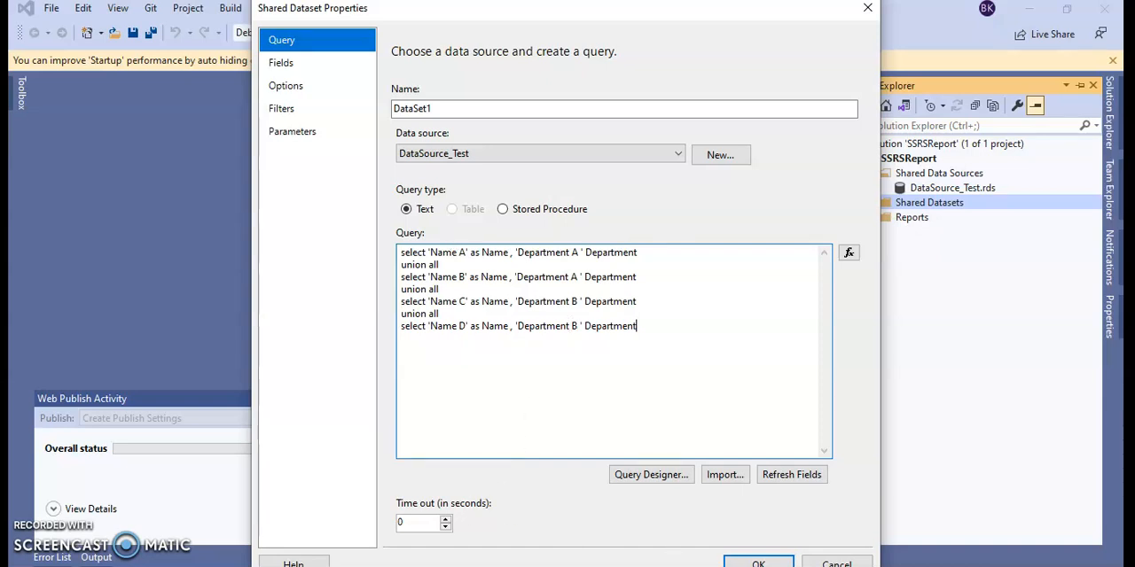
# Step: Save the shared dataset, supplying user name sa and the account password for the data source
pyautogui.click(761, 564)
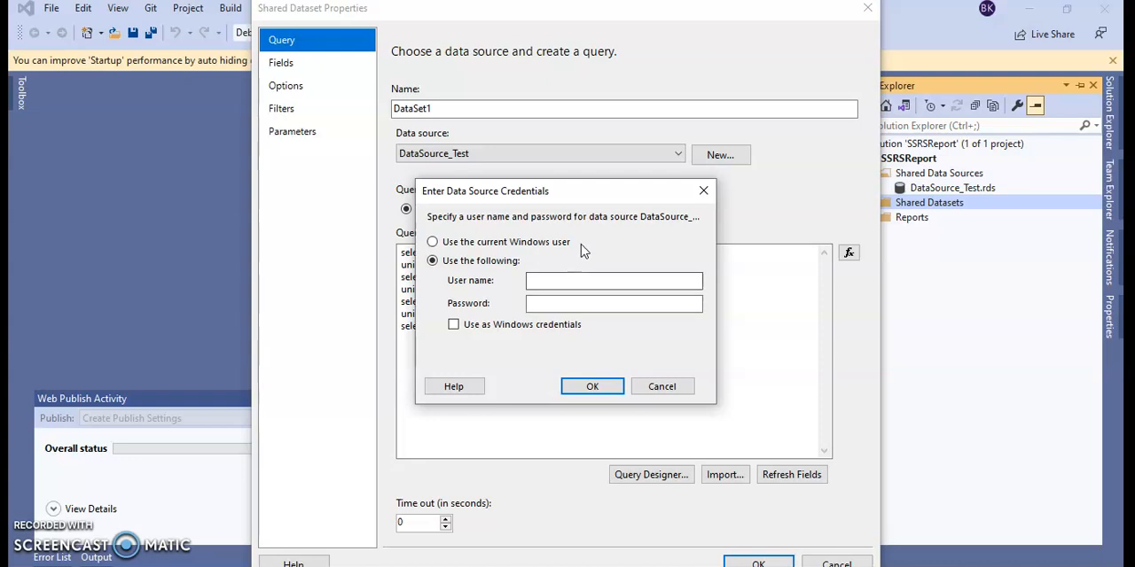
pyautogui.click(617, 280)
pyautogui.write('sa')
pyautogui.press('Tab')
pyautogui.write('******')
pyautogui.click(592, 392)
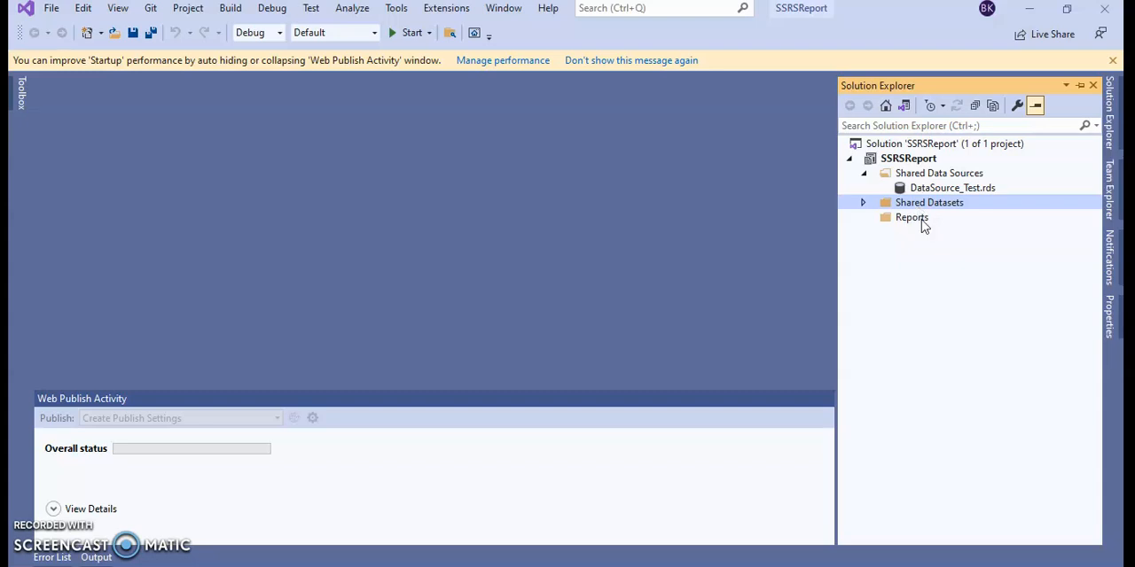
# Step: Add a new report to the Reports folder and proceed past the Report Wizard's welcome page
pyautogui.click(923, 225)
pyautogui.rightClick(923, 225)
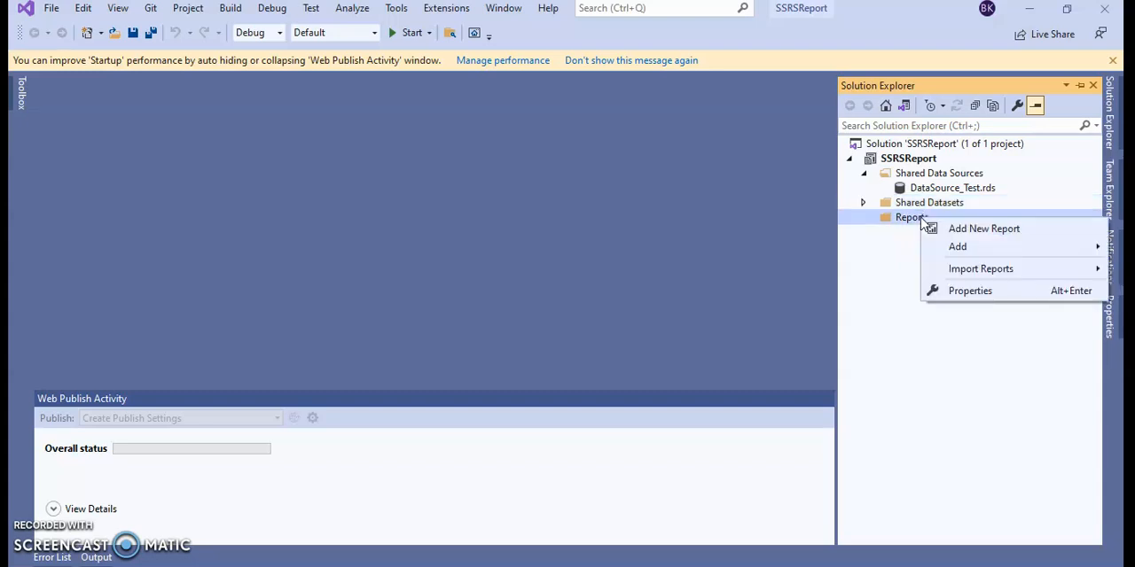
pyautogui.click(895, 225)
pyautogui.rightClick(898, 223)
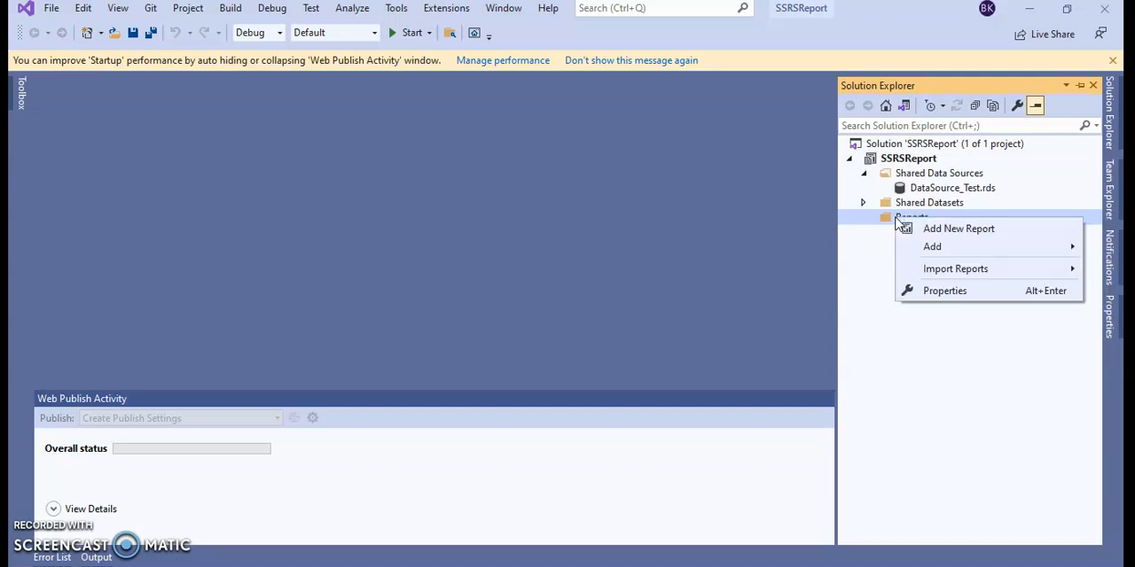
pyautogui.click(913, 228)
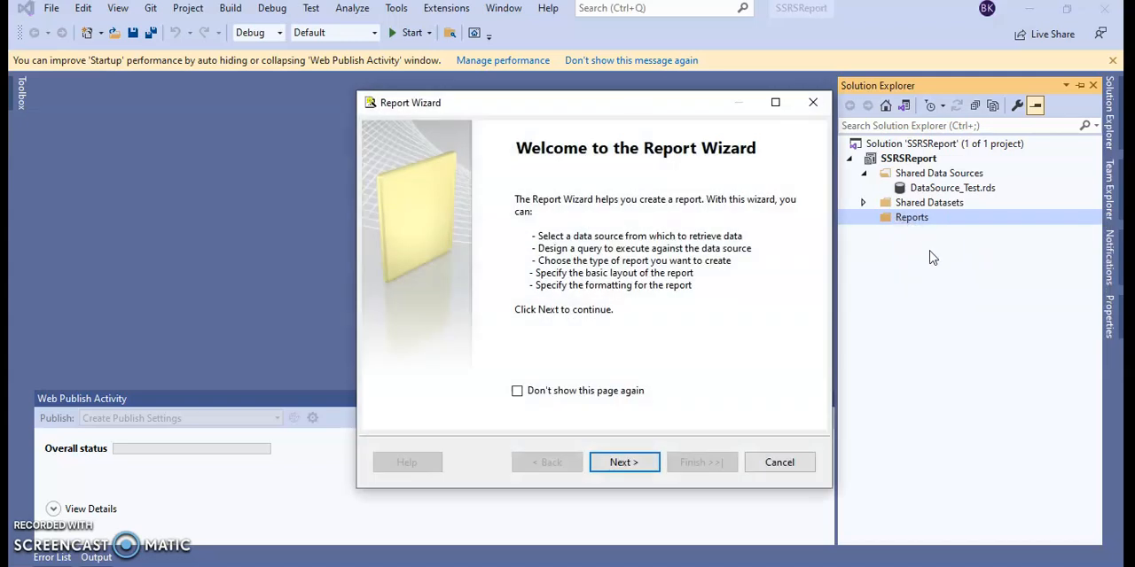
pyautogui.click(640, 462)
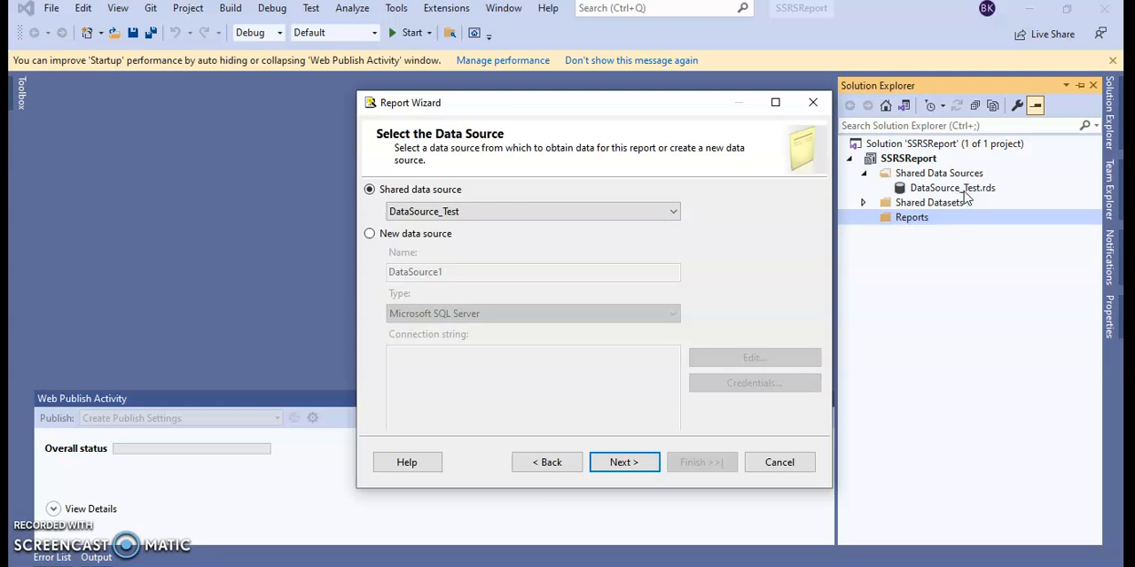
# Step: Choose the shared data source DataSource_Test for the report and continue to the query design
pyautogui.click(576, 212)
pyautogui.click(576, 213)
pyautogui.click(581, 216)
pyautogui.click(592, 228)
pyautogui.click(638, 462)
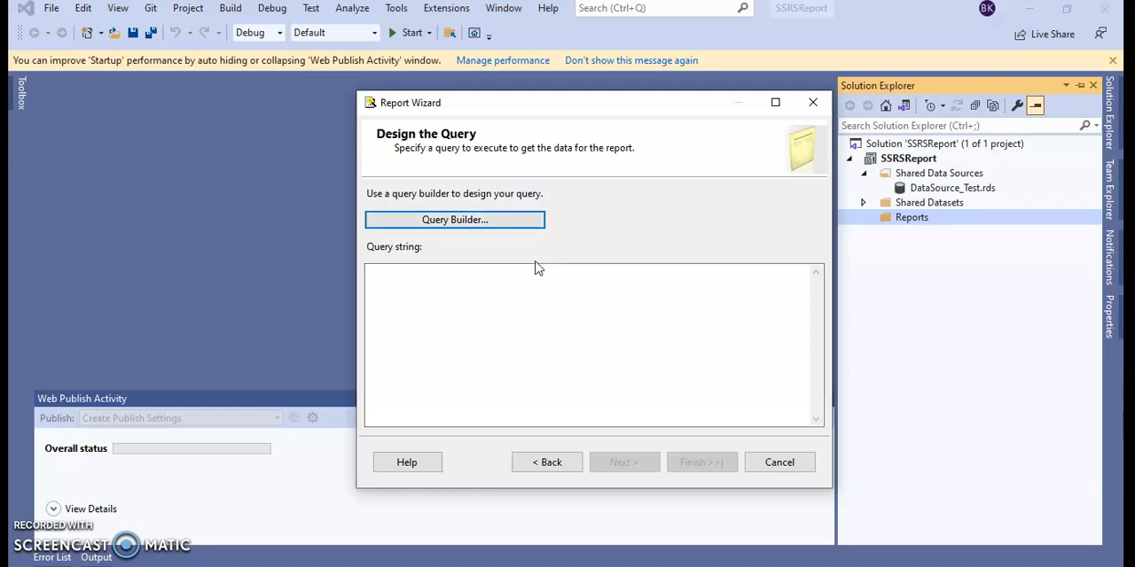
# Step: Replace the default statement in the Query Designer with the copied union query, and accept it as the report's query
pyautogui.click(488, 224)
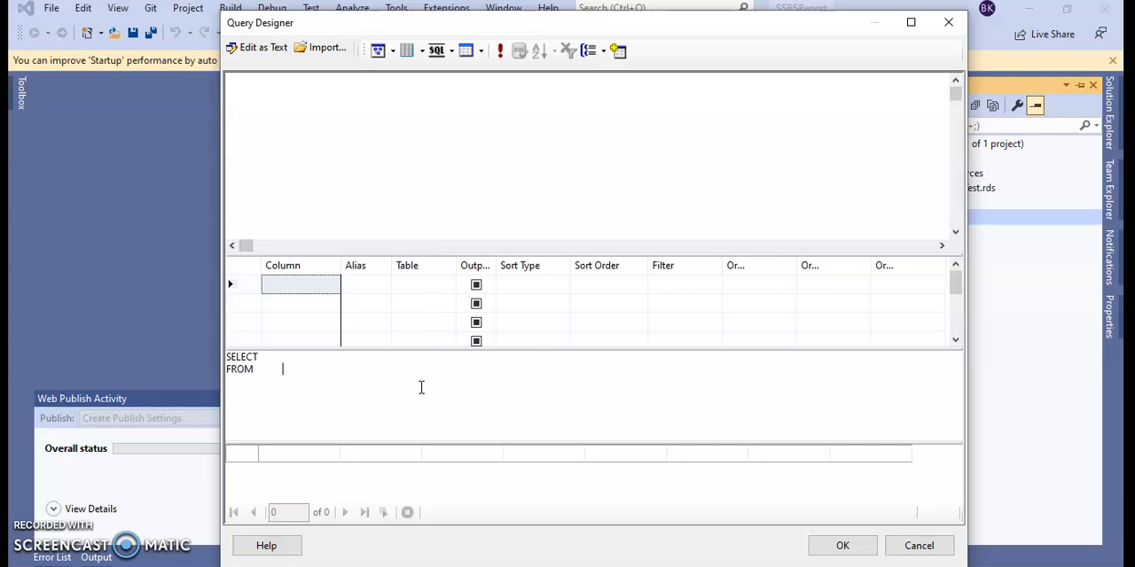
pyautogui.moveTo(351, 370); pyautogui.dragTo(218, 353)
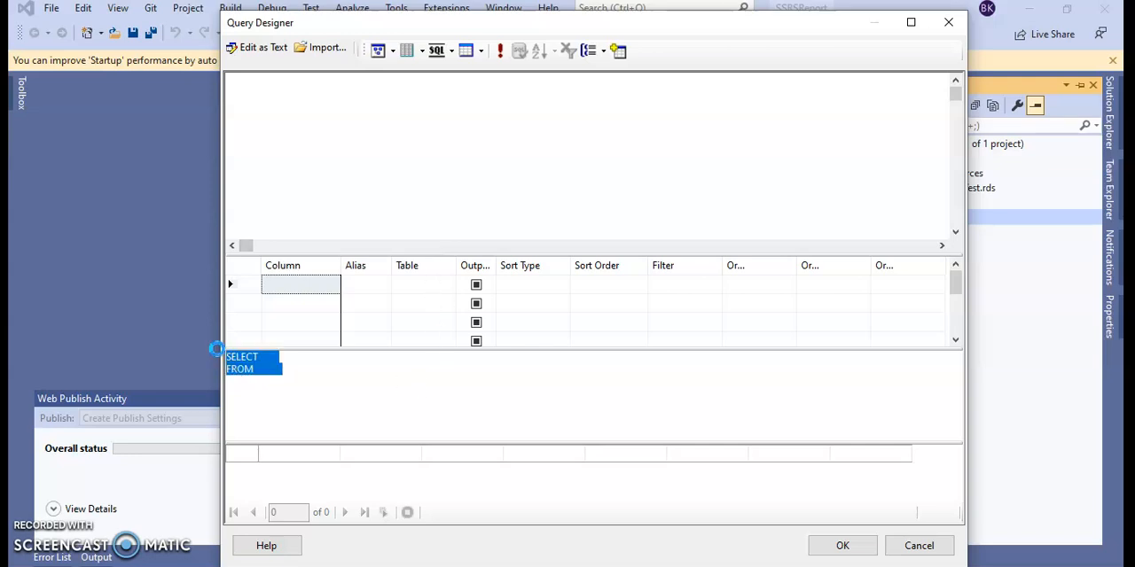
pyautogui.hotkey('ctrl', 'v')
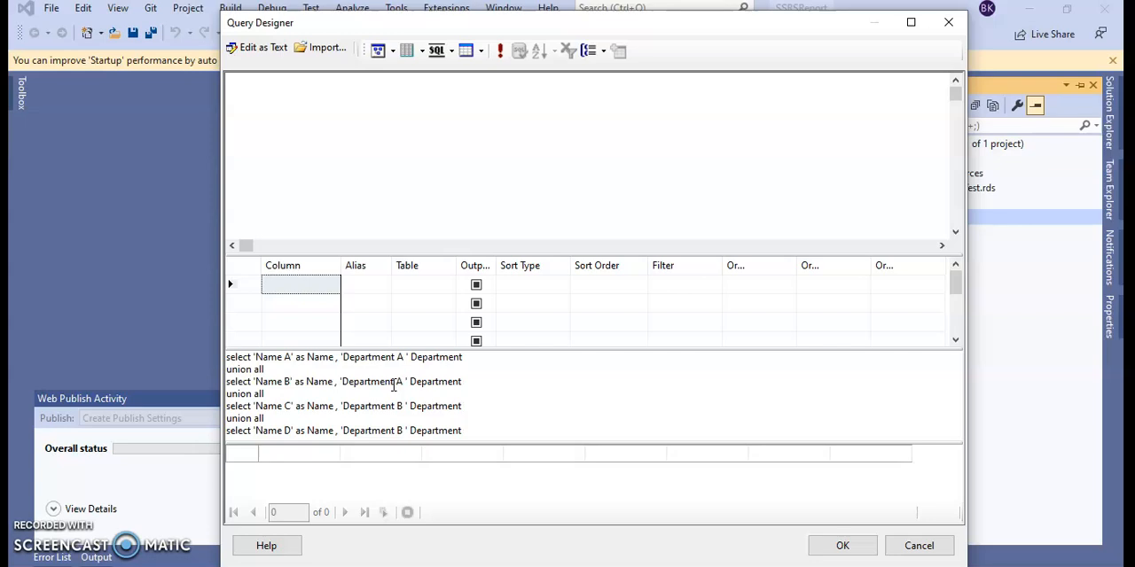
pyautogui.click(850, 546)
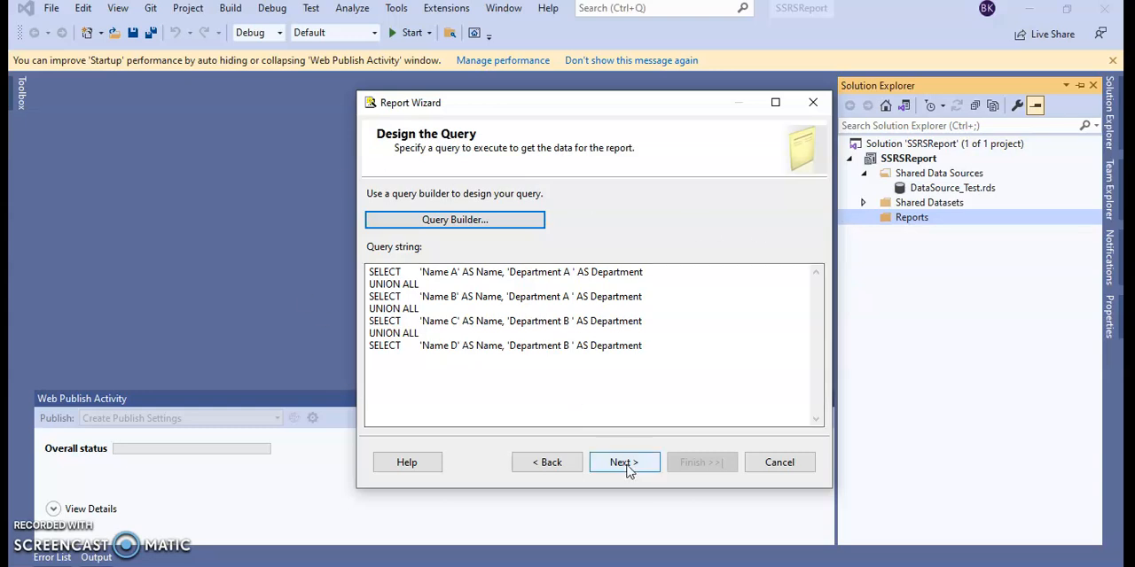
pyautogui.click(627, 470)
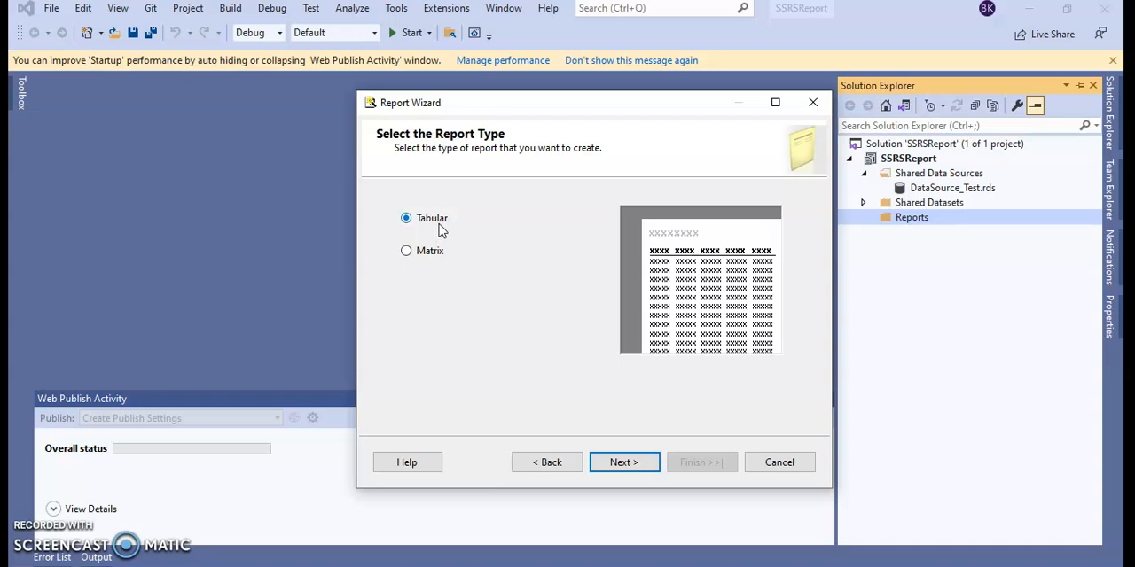
# Step: Keep the Tabular report type with Name and Department as details, and create the report under the name Report1
pyautogui.click(622, 461)
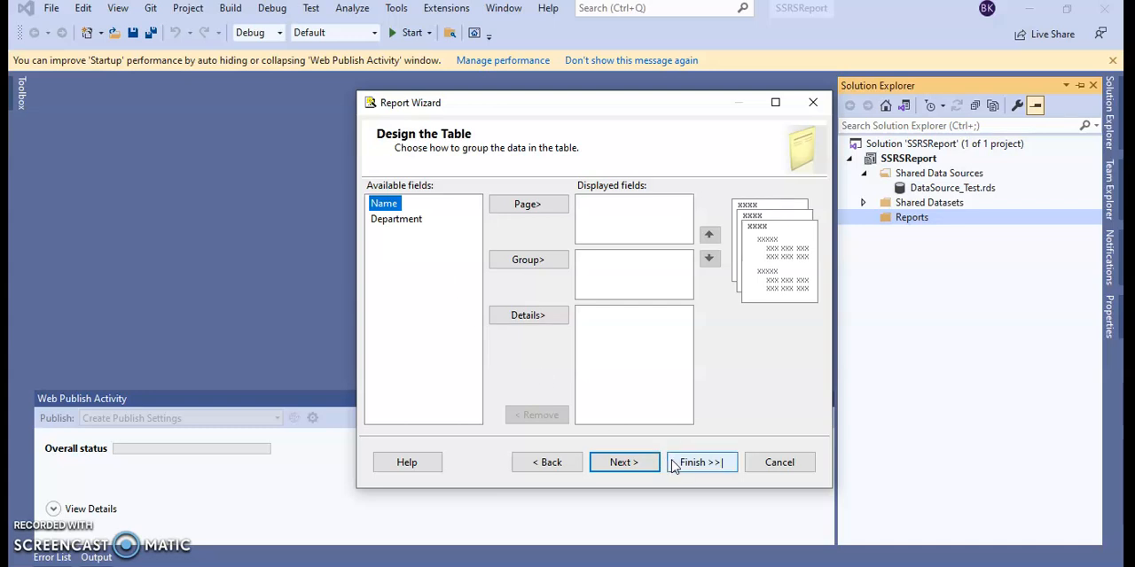
pyautogui.click(622, 463)
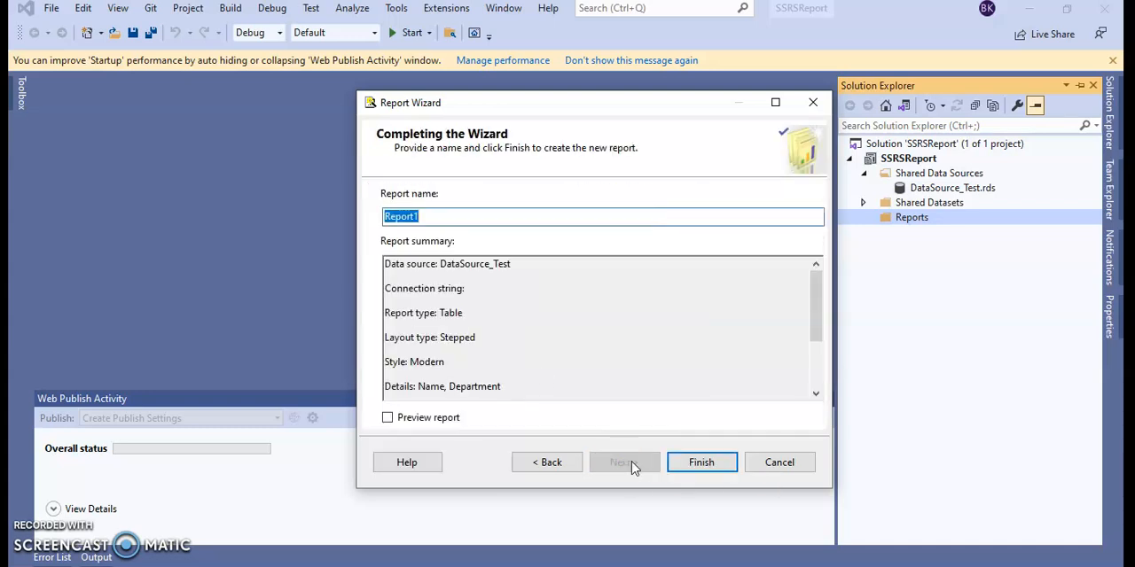
pyautogui.click(696, 468)
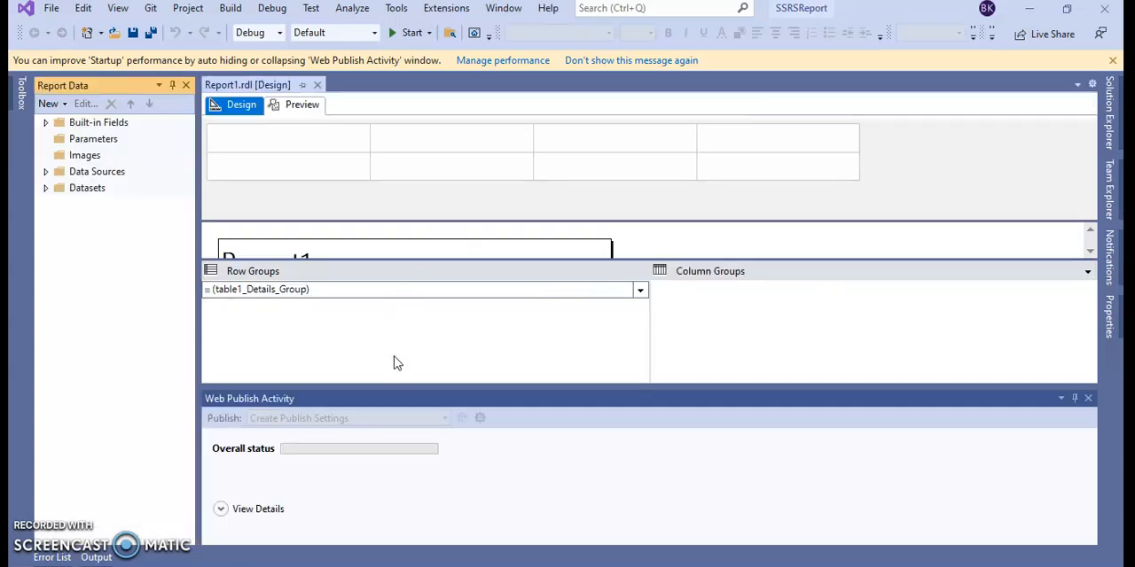
# Step: Open the preview of Report1 and enter login name sa and the account password for DataSource_Test
pyautogui.moveTo(351, 262); pyautogui.dragTo(349, 361)
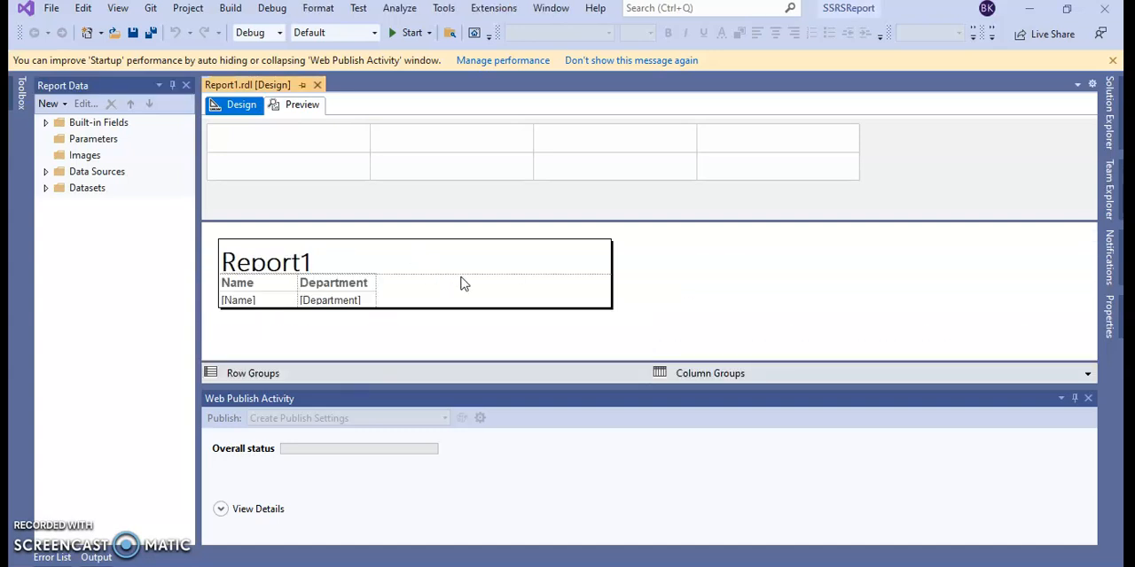
pyautogui.click(279, 106)
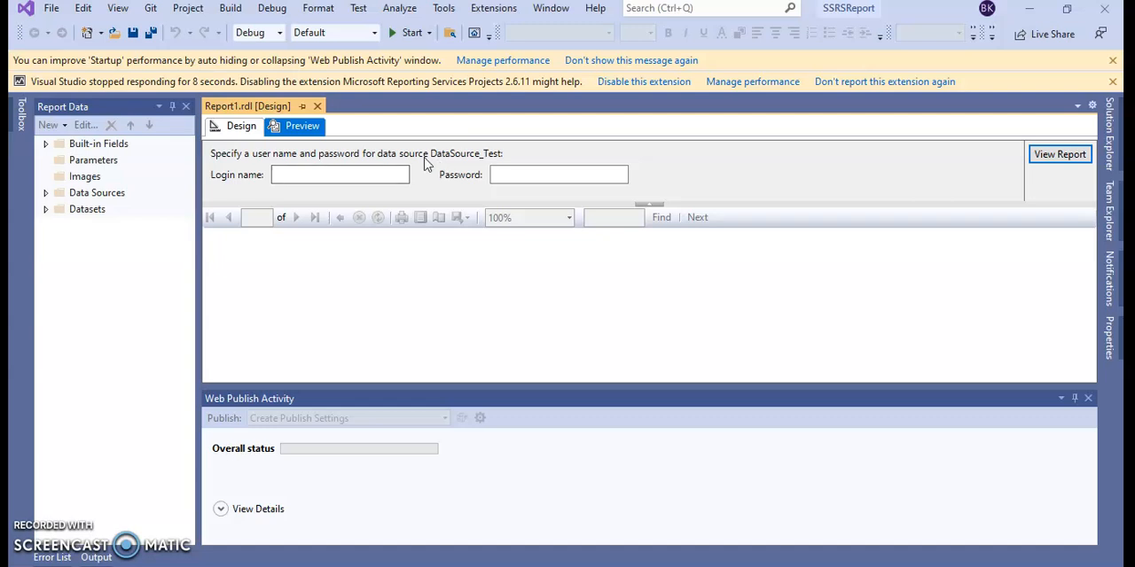
pyautogui.click(397, 175)
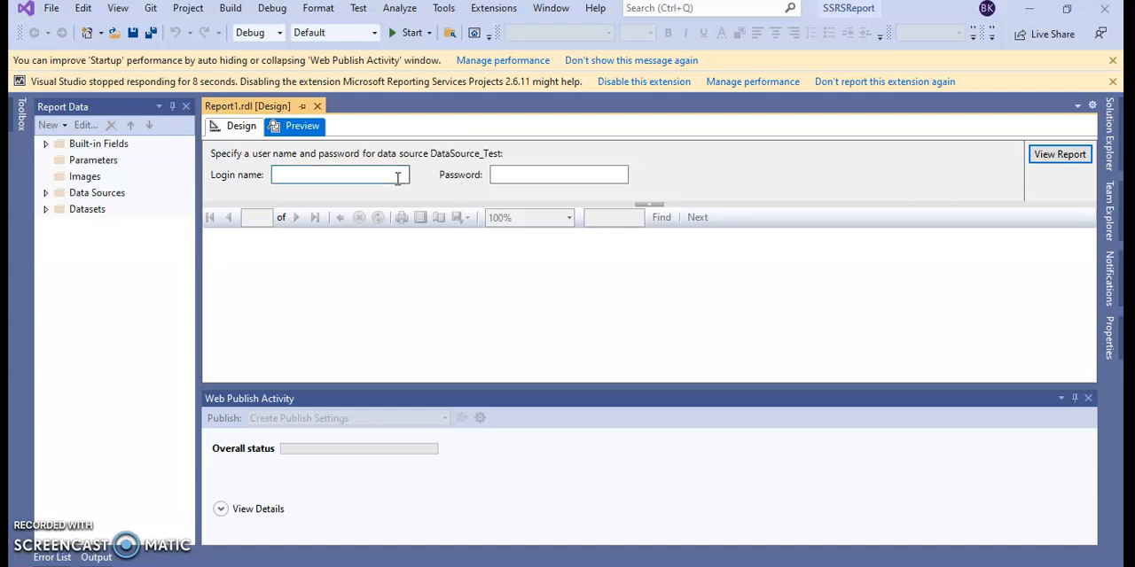
pyautogui.click(504, 170)
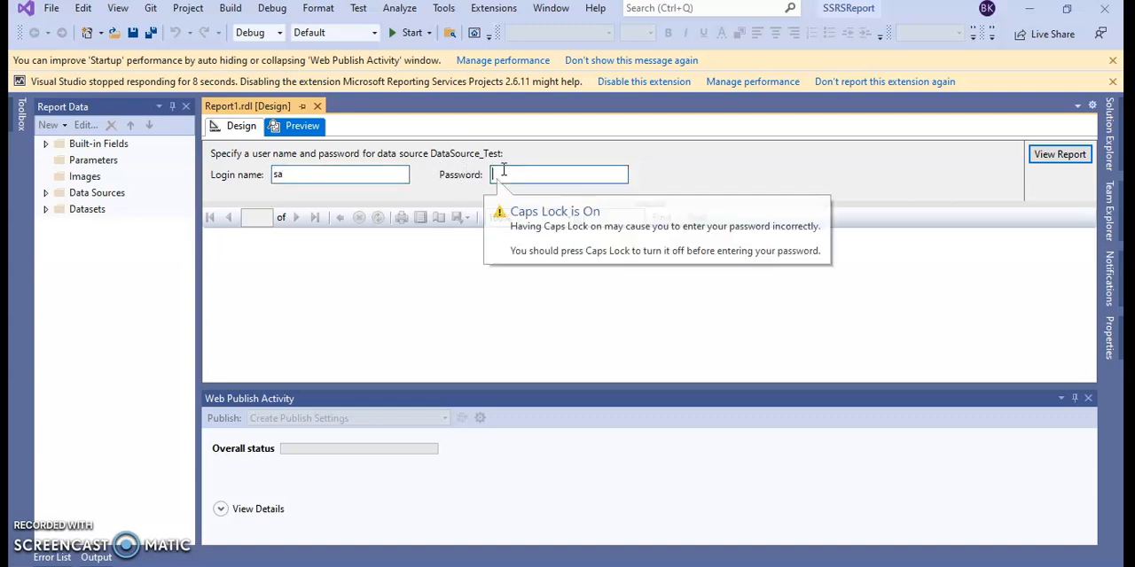
pyautogui.write('*')
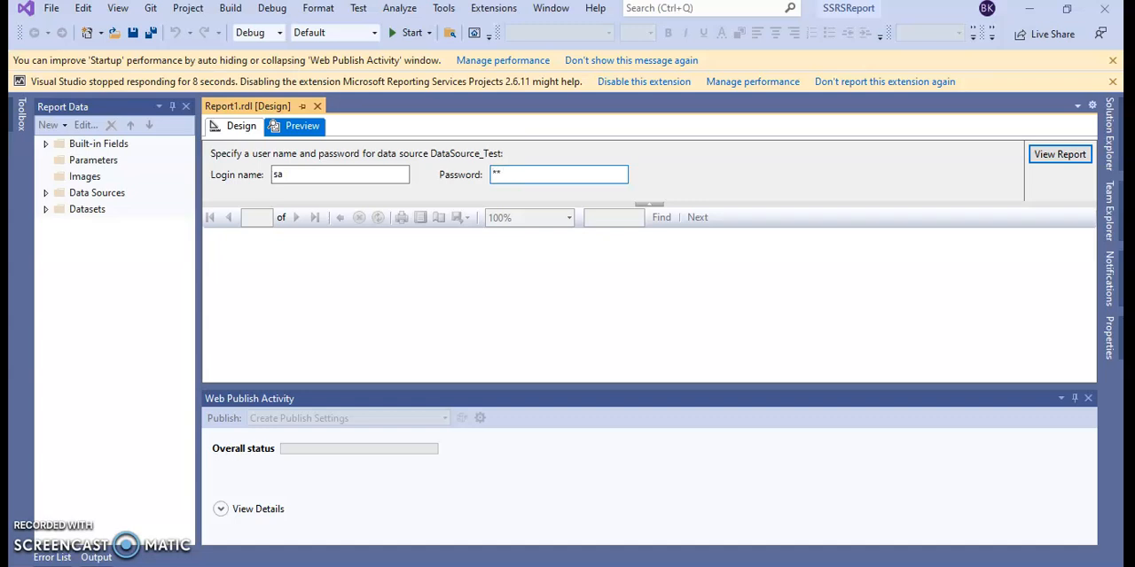
# Step: Run the Report1 preview and compare its rows with the source union query in SQL Server Management Studio, then return to Visual Studio
pyautogui.click(1039, 156)
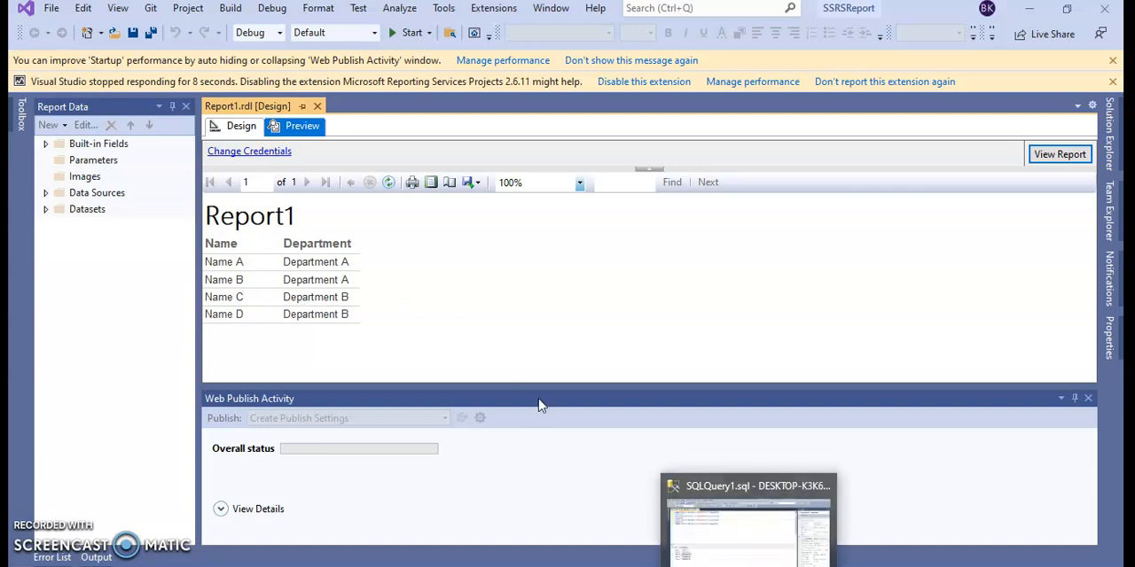
pyautogui.click(719, 551)
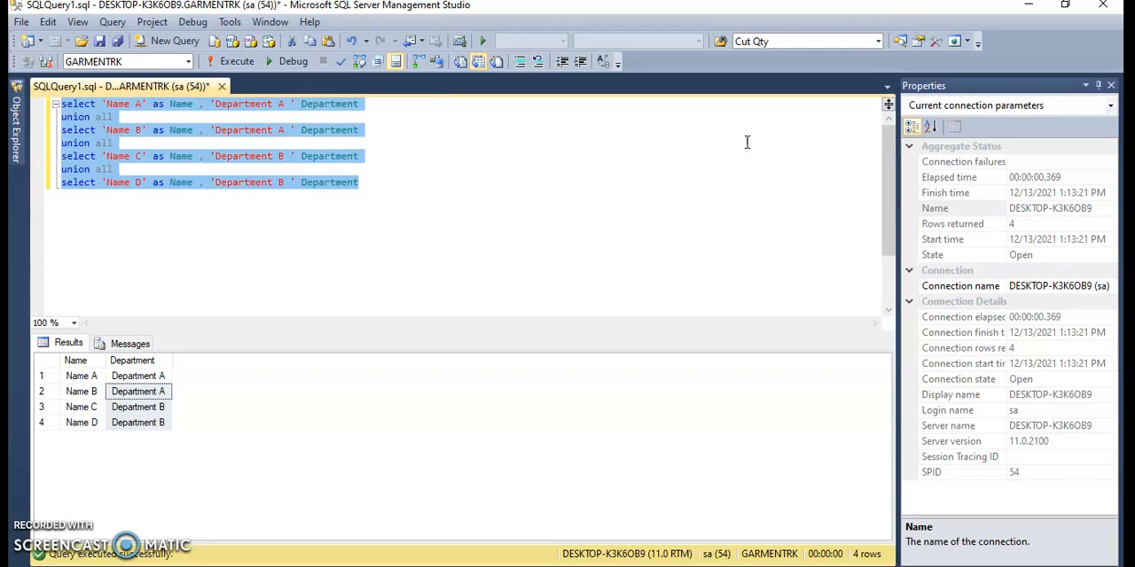
pyautogui.click(457, 204)
pyautogui.moveTo(359, 181); pyautogui.dragTo(36, 99)
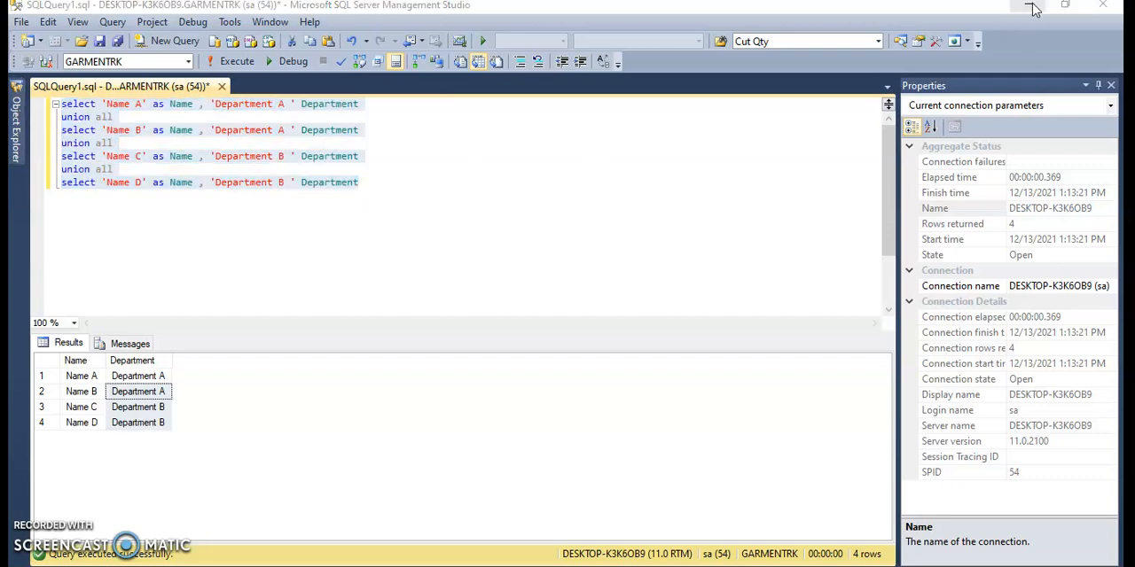
pyautogui.click(1028, 5)
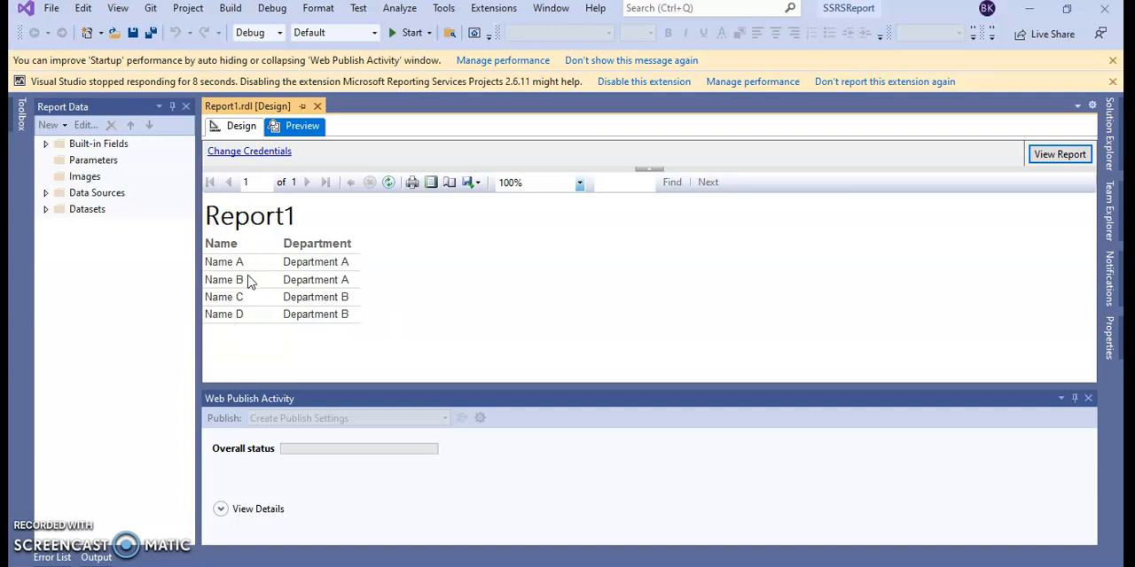
# Step: Auto-hide the Report Data pane and return Report1 to its design view
pyautogui.click(173, 108)
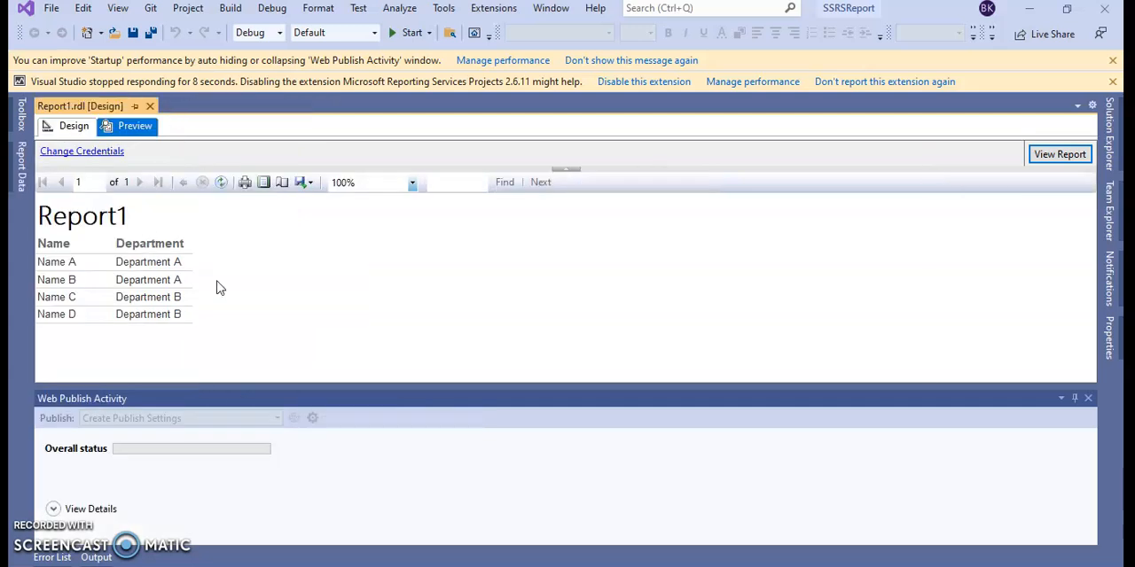
pyautogui.click(70, 127)
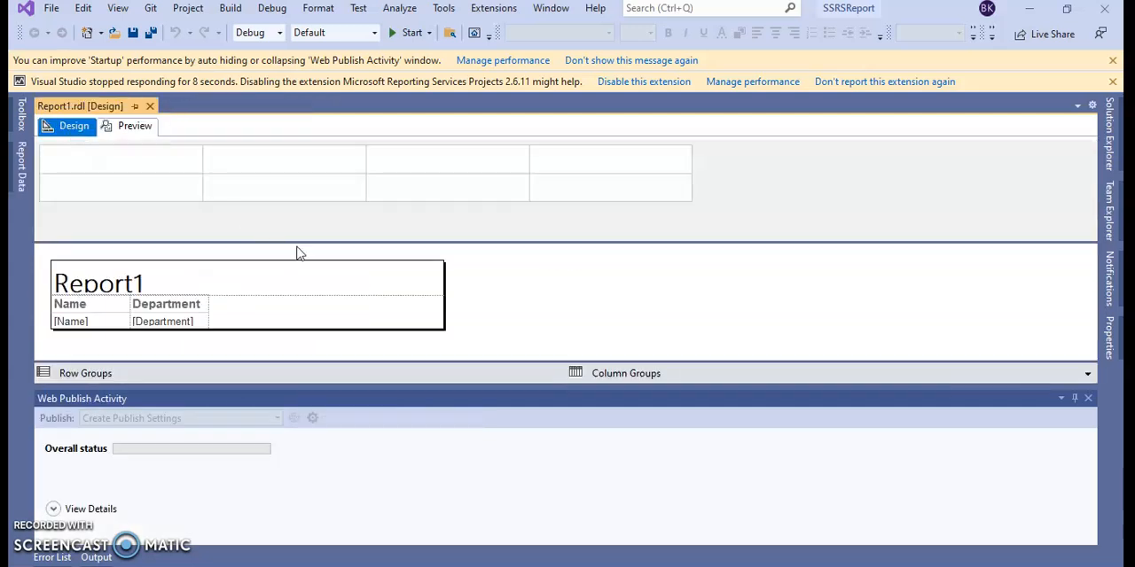
pyautogui.rightClick(509, 279)
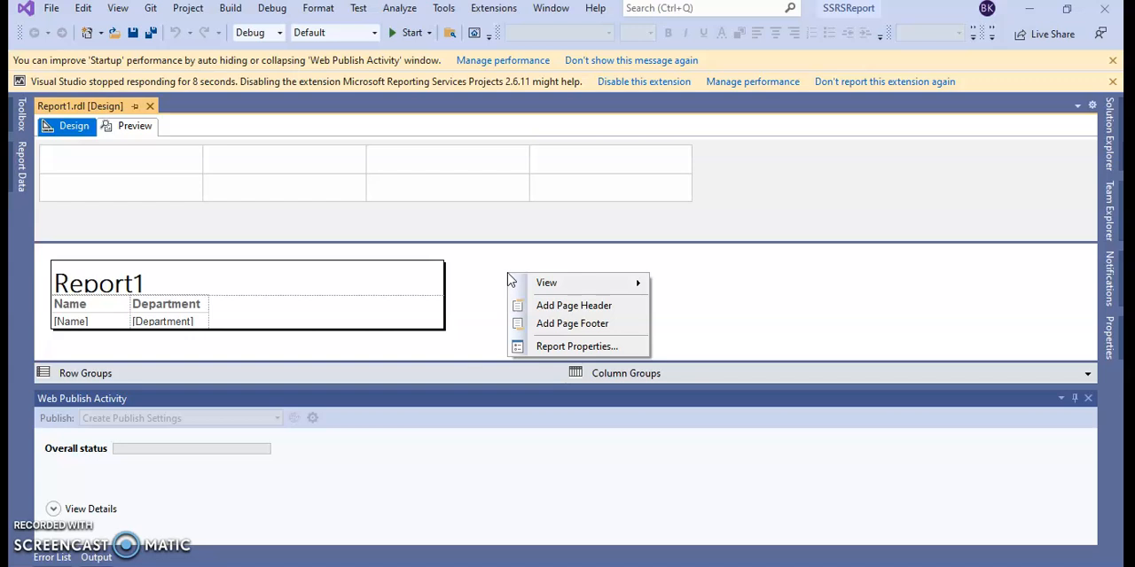
pyautogui.rightClick(451, 257)
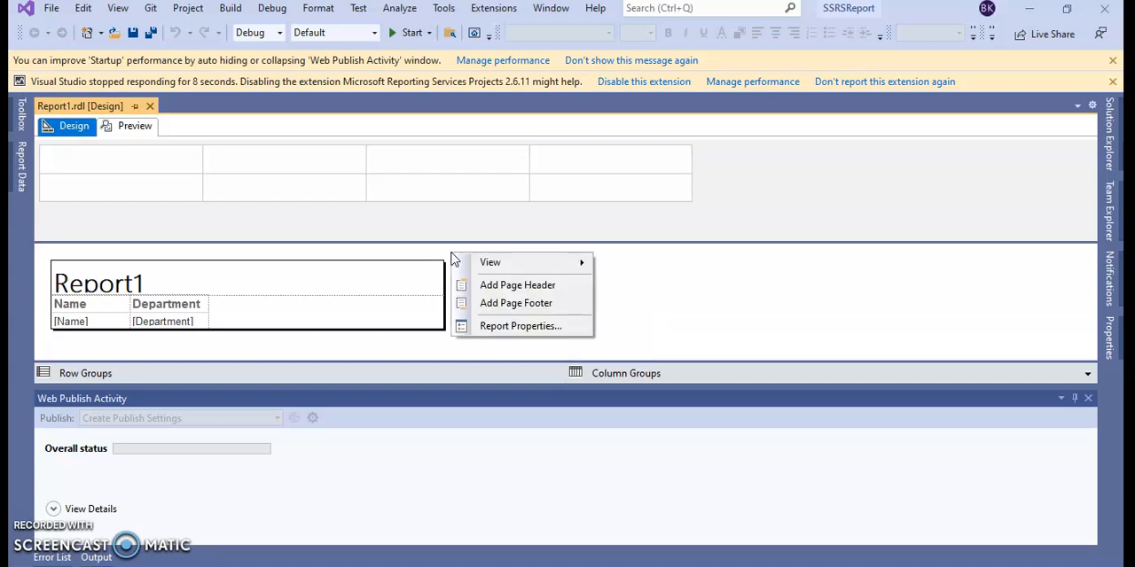
pyautogui.click(397, 279)
pyautogui.click(529, 269)
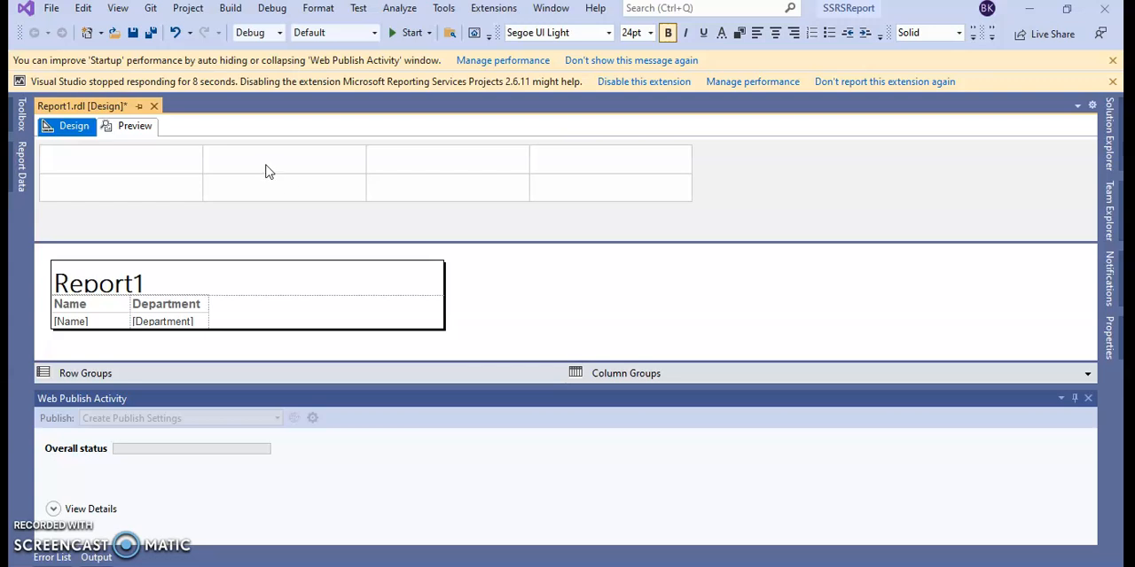
# Step: Start adding a Chart from the report items, examine the available chart types from Column to Polar, and cancel without inserting one
pyautogui.click(18, 160)
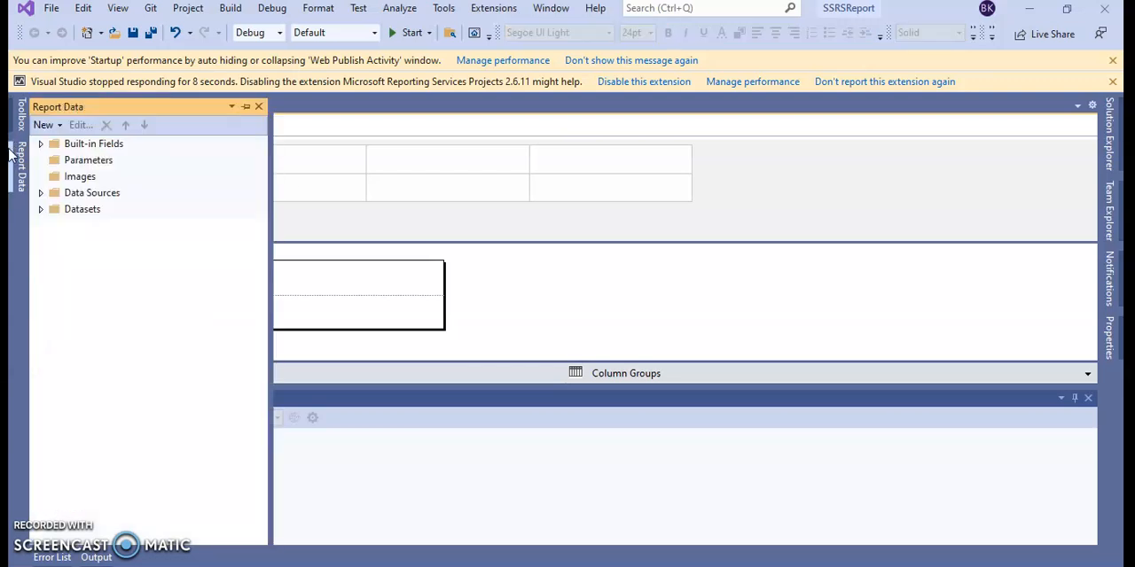
pyautogui.click(17, 125)
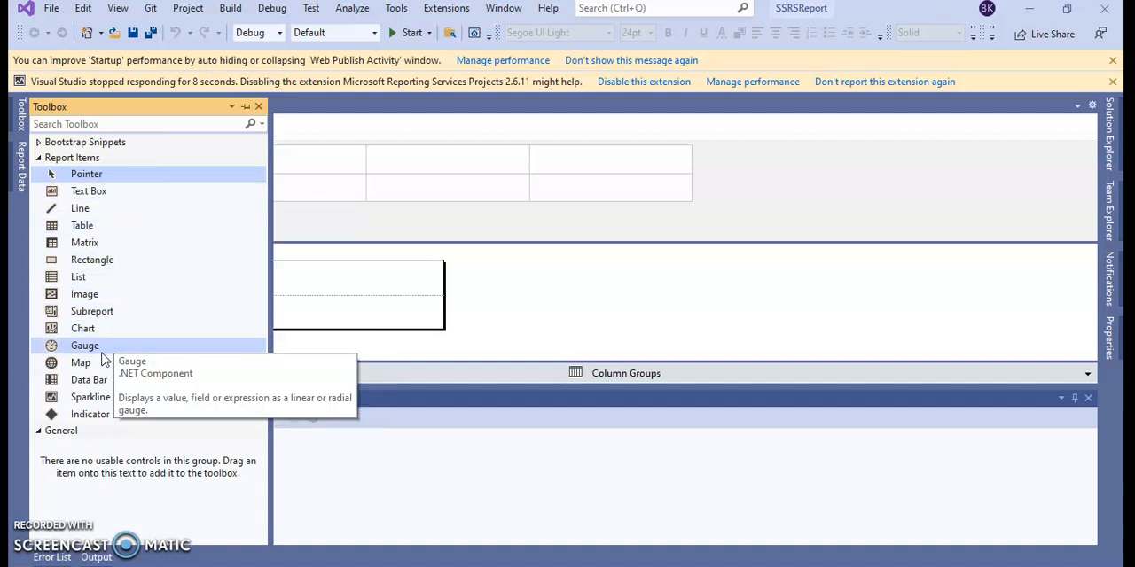
pyautogui.click(97, 330)
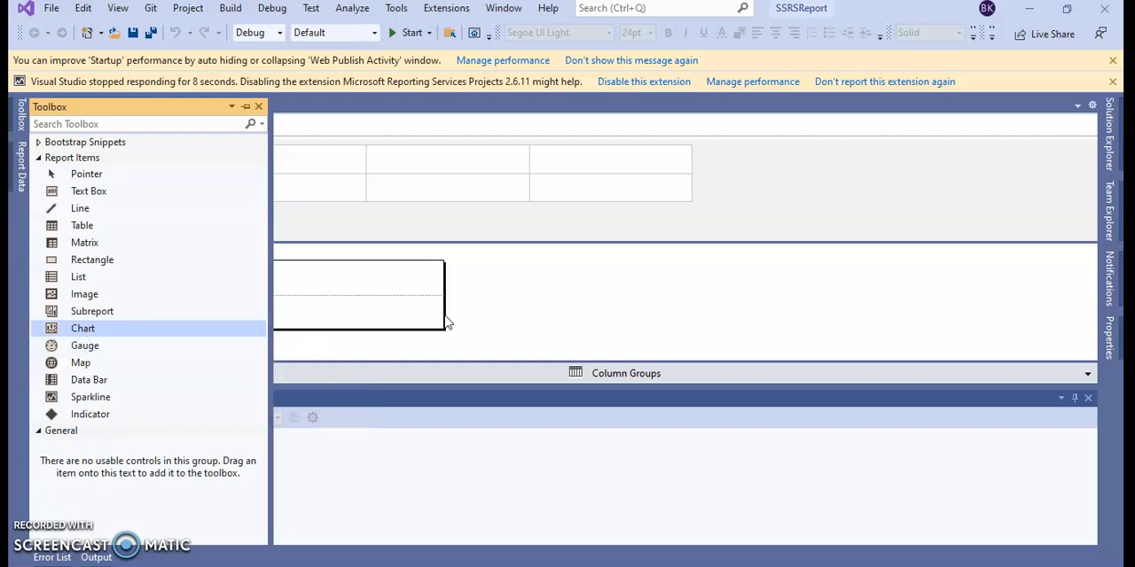
pyautogui.click(517, 296)
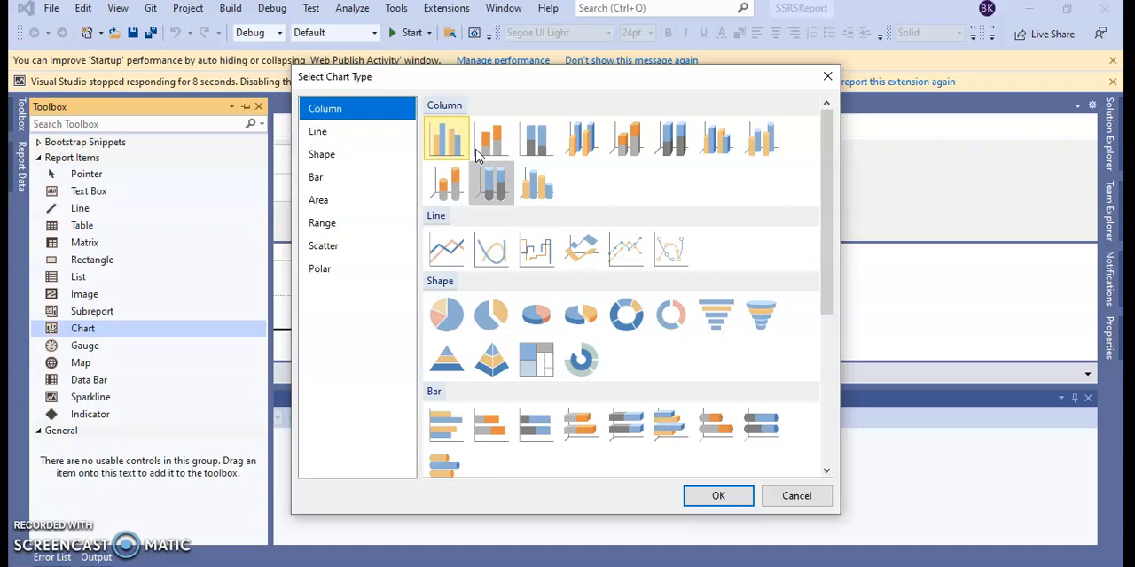
pyautogui.scroll(-5, 567, 314)
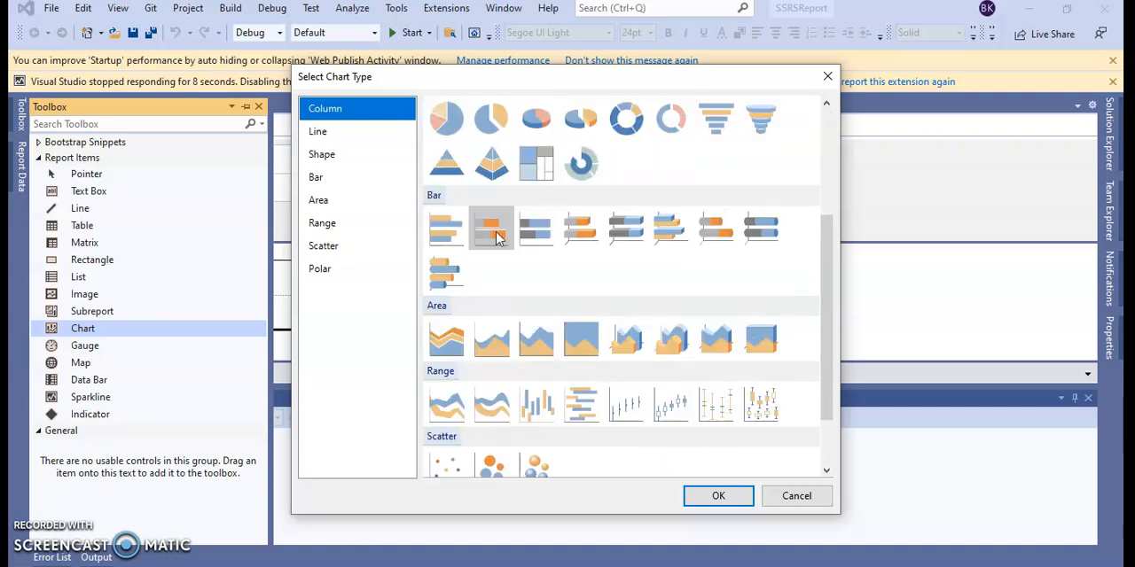
pyautogui.scroll(-2, 535, 239)
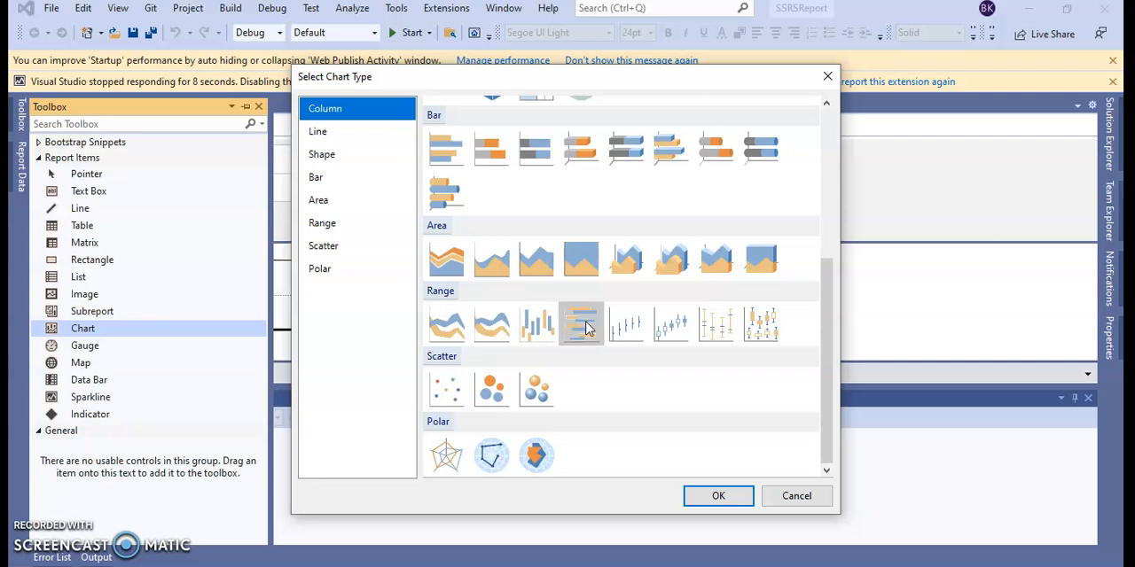
pyautogui.scroll(5, 548, 222)
pyautogui.scroll(2, 548, 221)
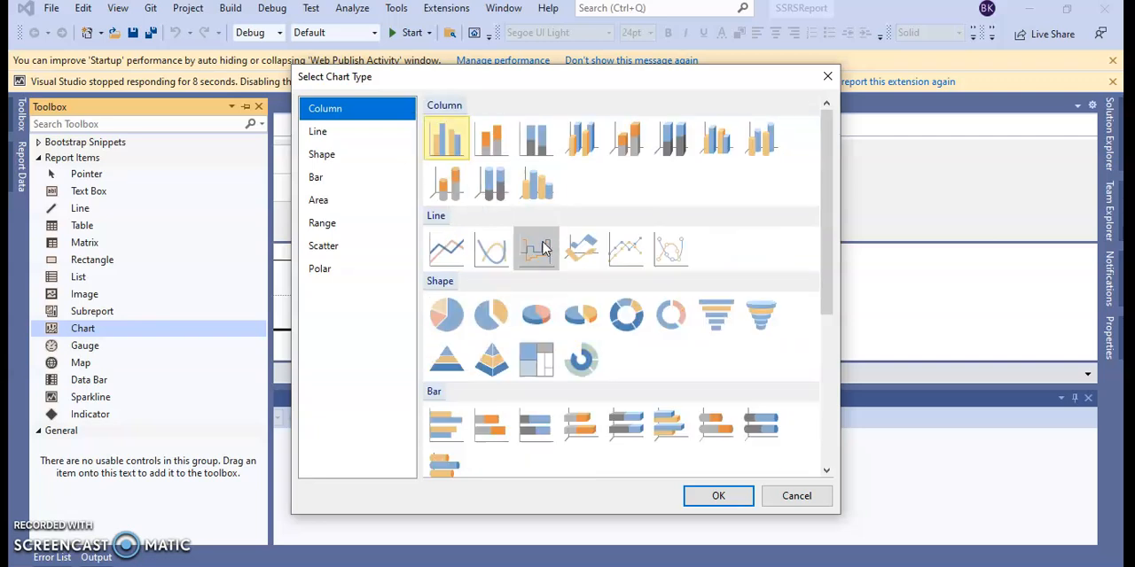
pyautogui.scroll(-2, 497, 311)
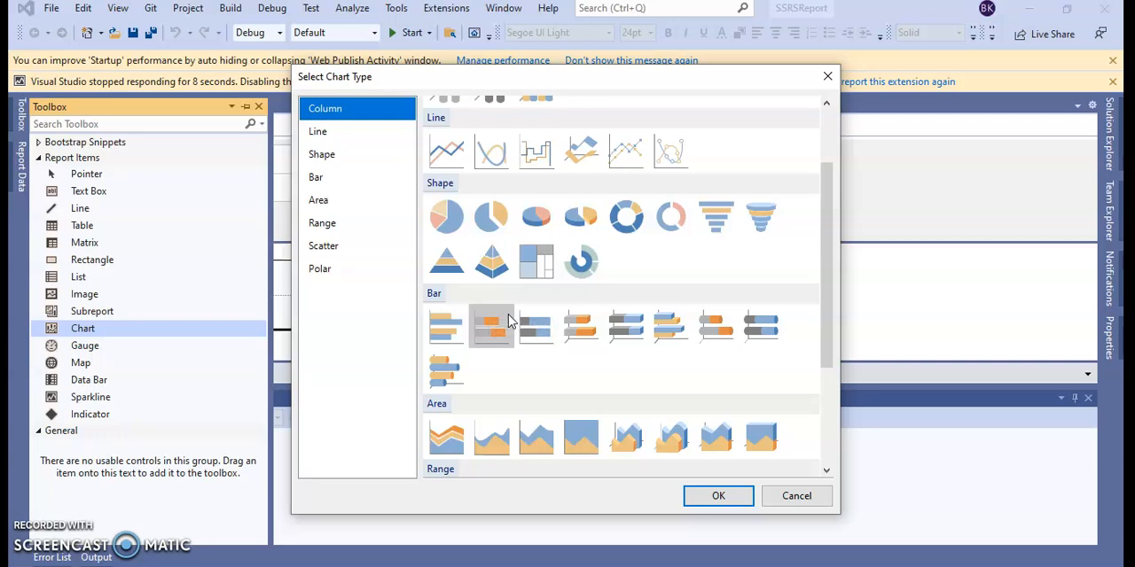
pyautogui.scroll(-3, 510, 319)
pyautogui.scroll(-2, 510, 319)
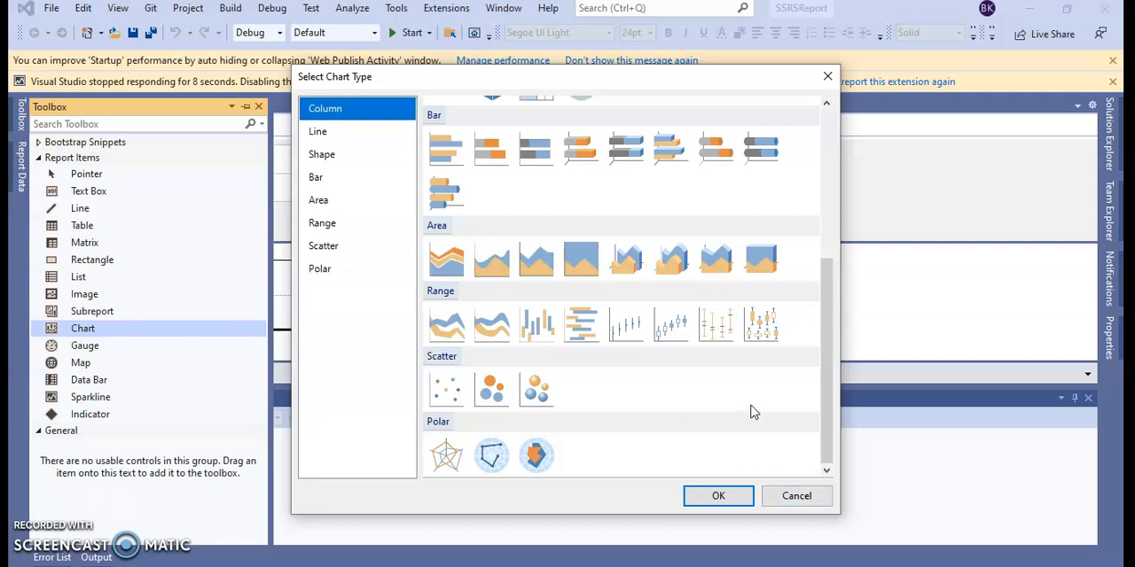
pyautogui.scroll(5, 750, 410)
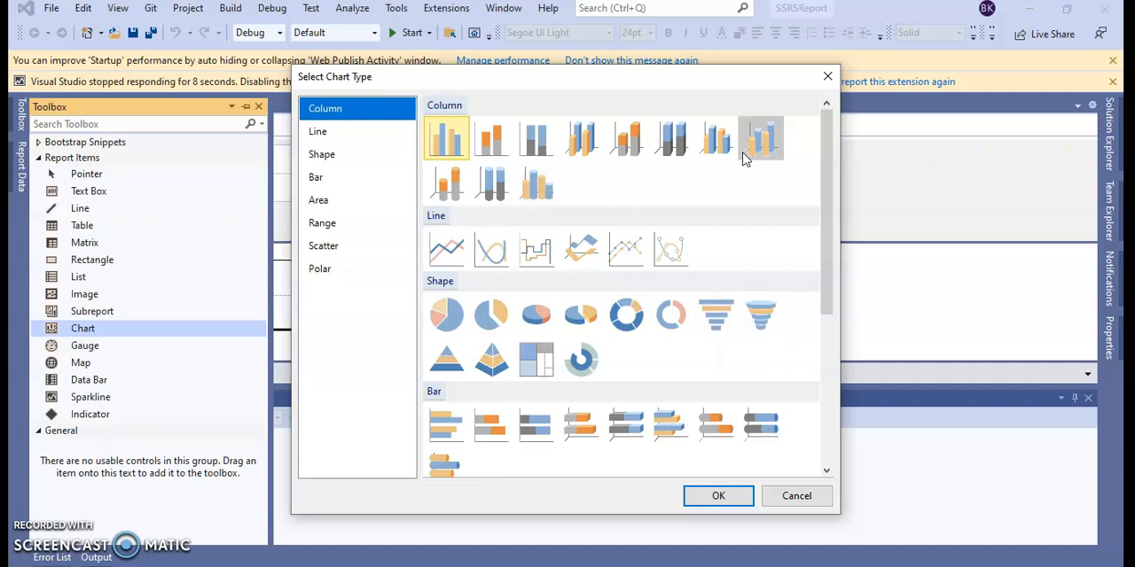
pyautogui.click(792, 496)
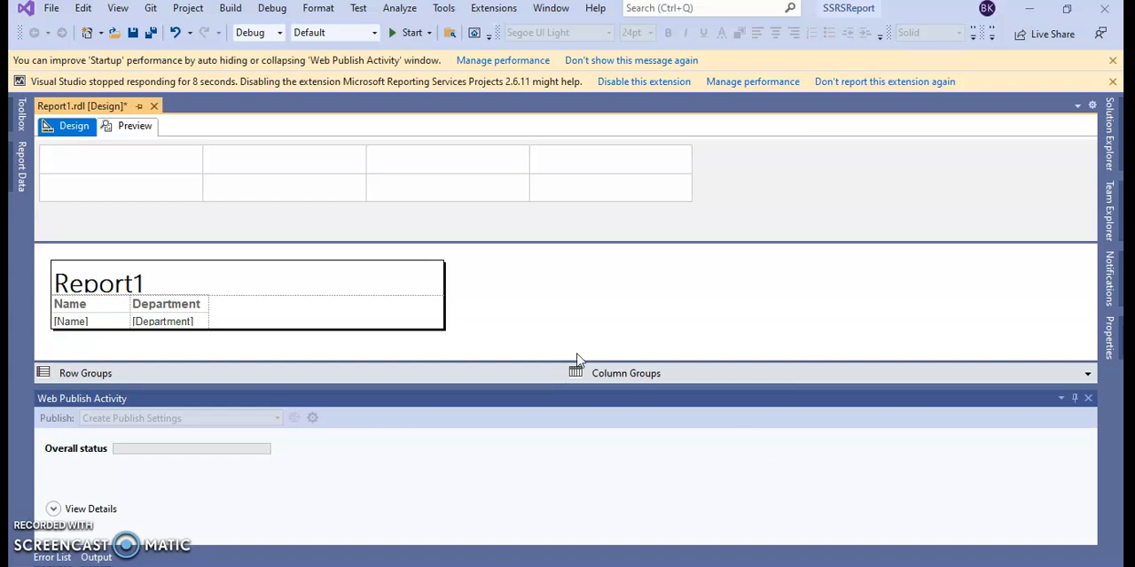